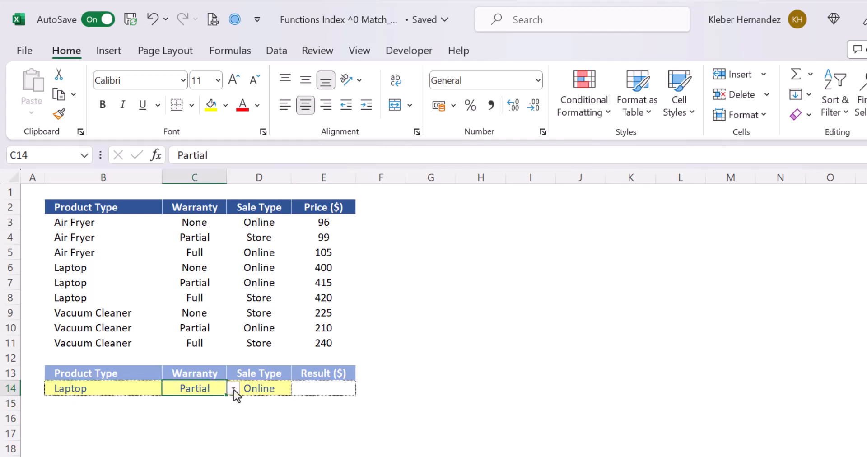
left_click(234, 389)
left_click(268, 389)
left_click(297, 389)
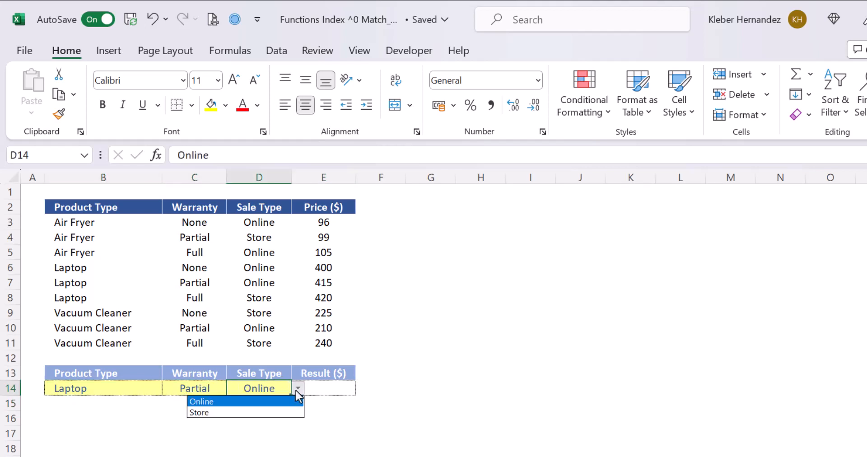
- Enter =INDEX(E3:E11,5,0) in E14 to return the fifth entry of the Price column
left_click(343, 387)
type("=index")
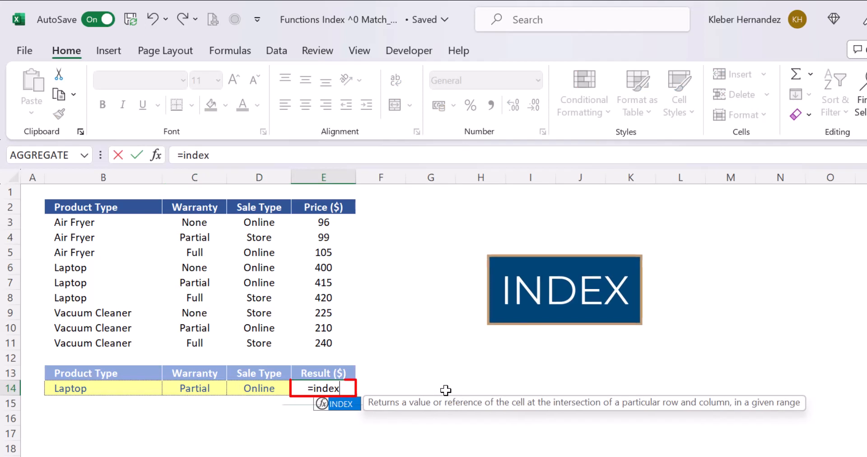
key("Tab")
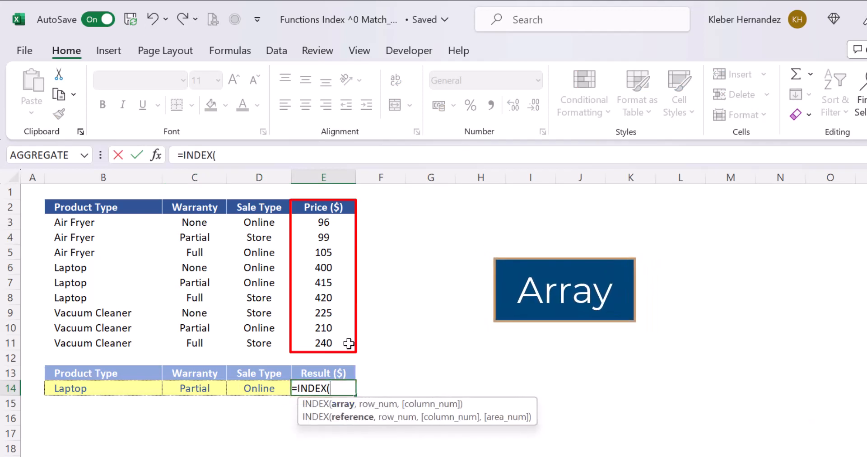
left_click(327, 223)
left_click_drag(327, 224, 344, 351)
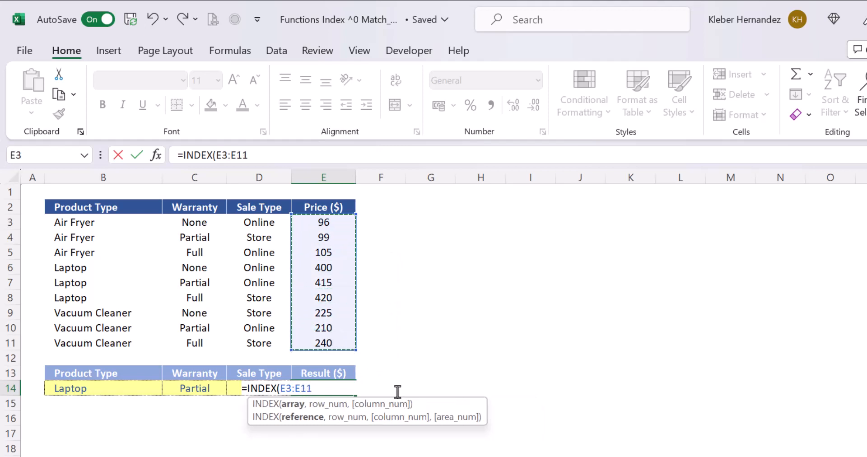
type(",")
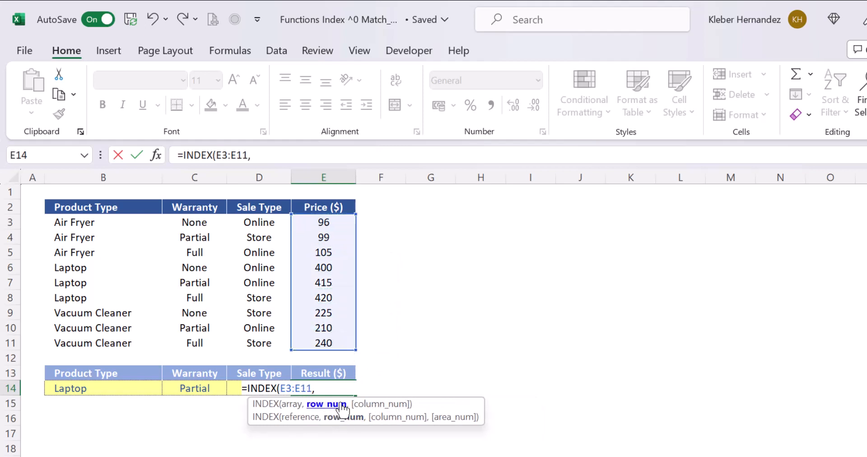
type("5")
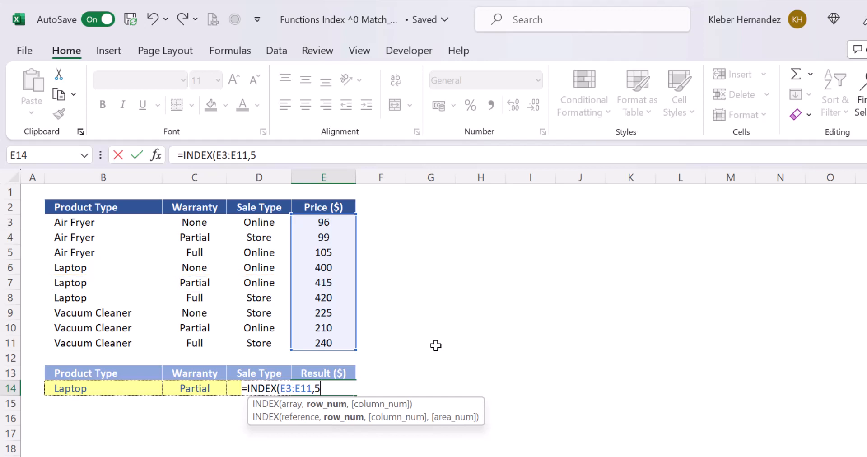
type(",")
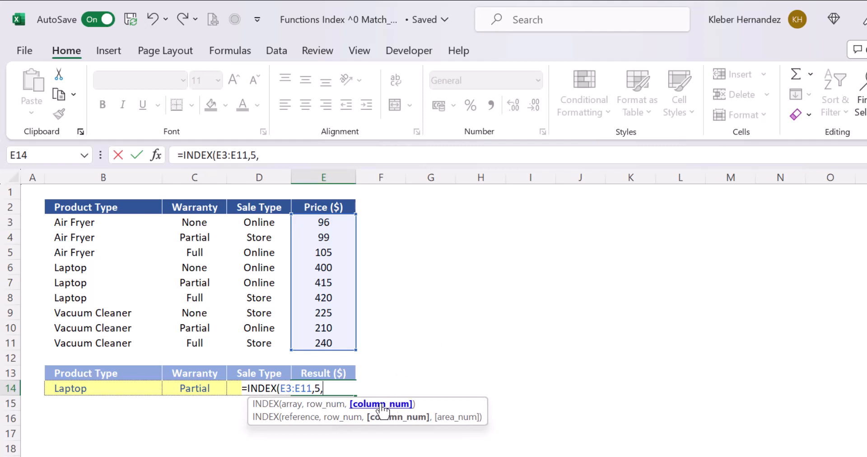
type("0")
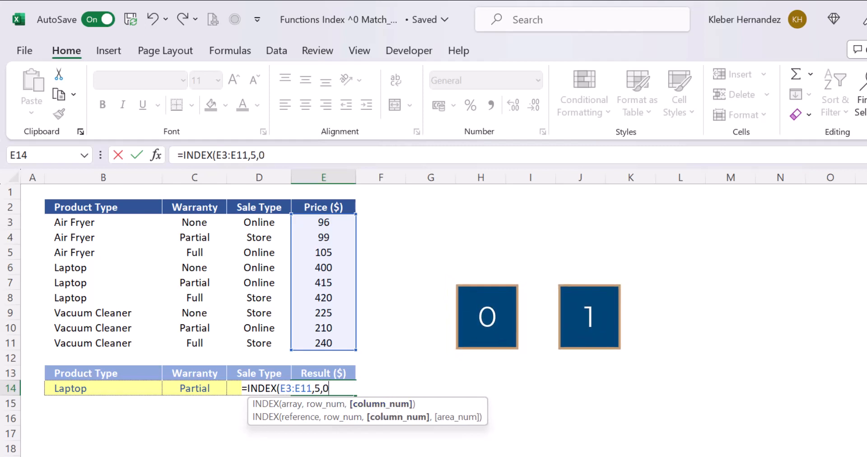
type(")")
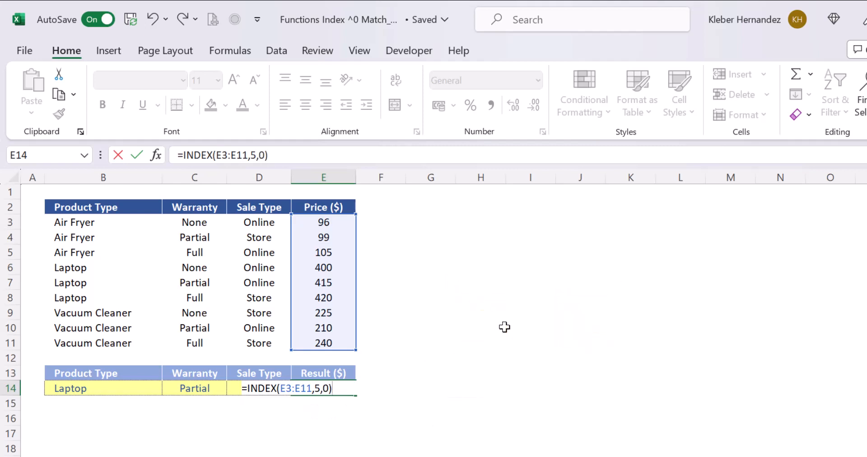
key("Return")
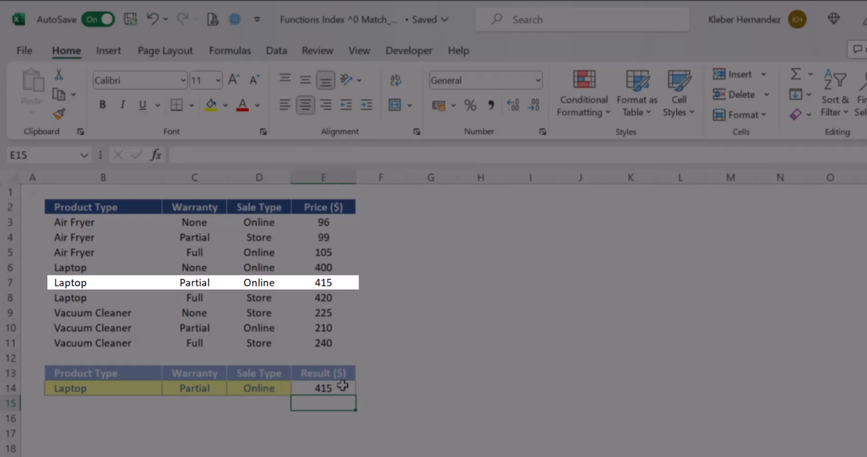
left_click(341, 387)
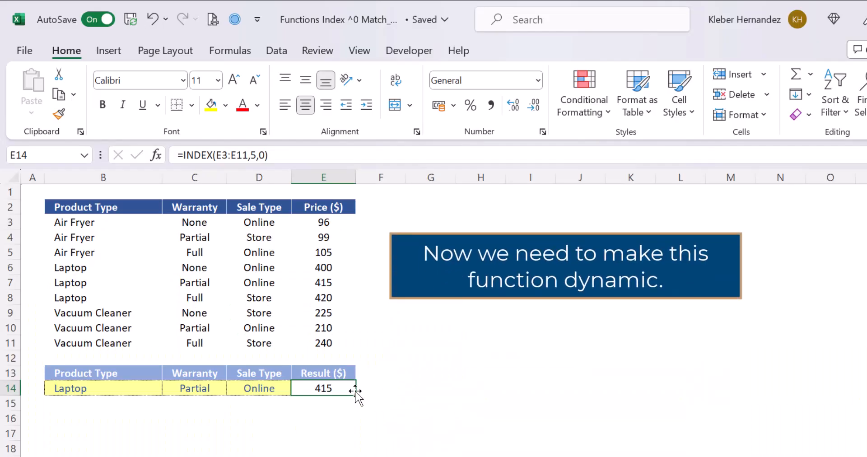
key("F2")
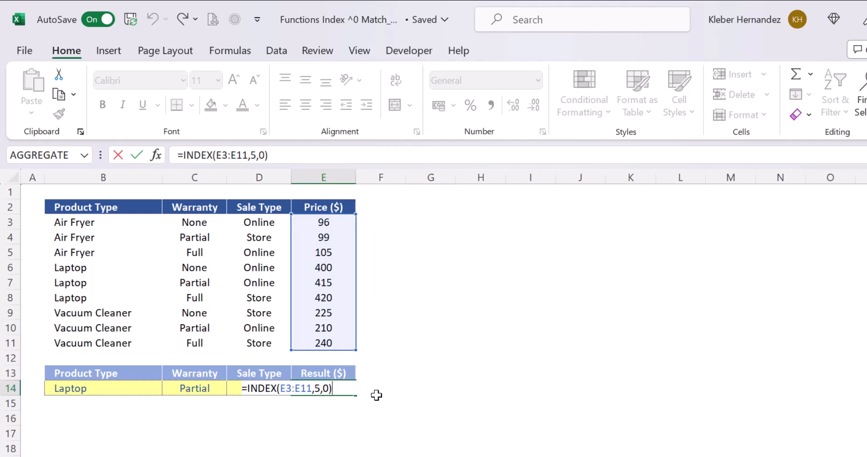
key("Return")
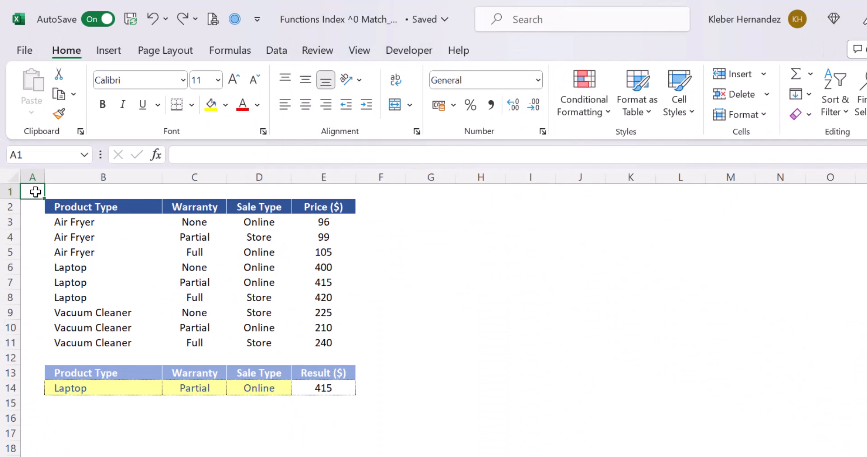
- Enter =B3=B14 in F3 to compare the first product type with the product type criterion
left_click(379, 221)
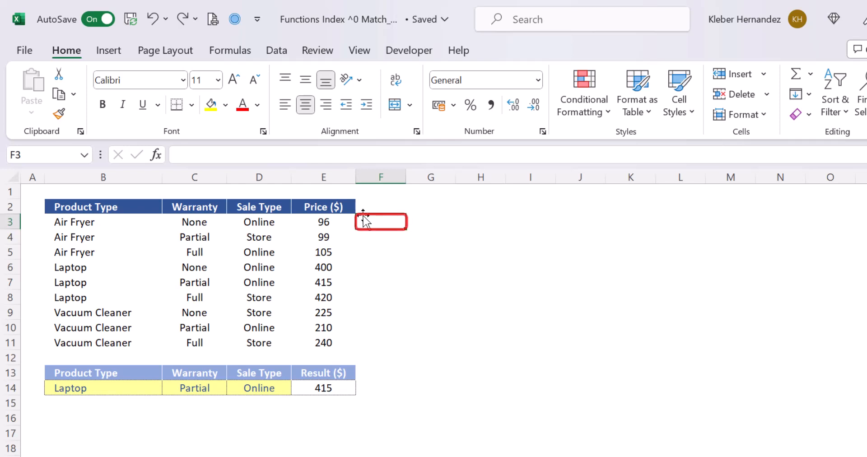
type("=")
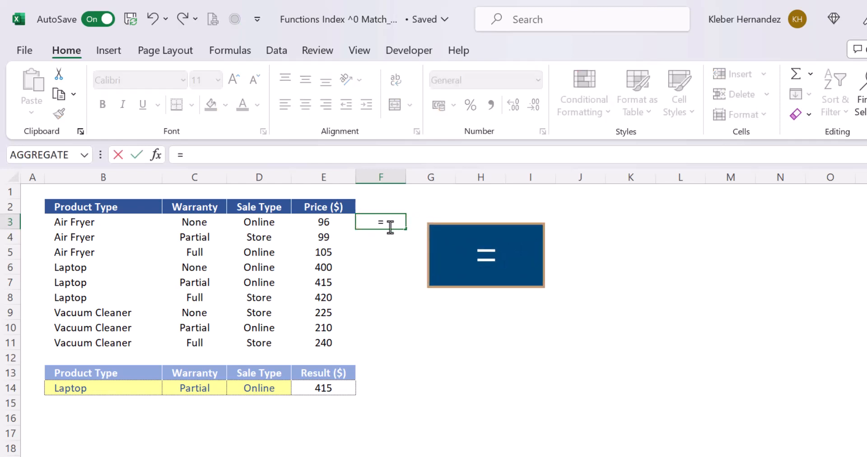
left_click(132, 221)
type("=")
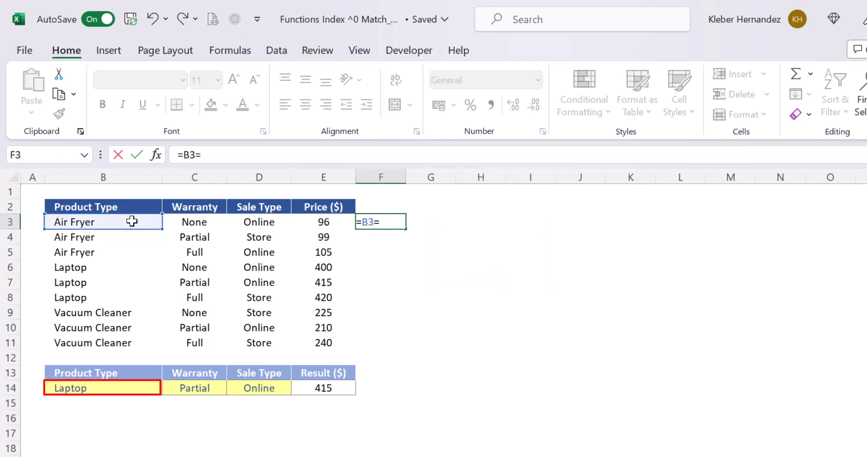
left_click(126, 387)
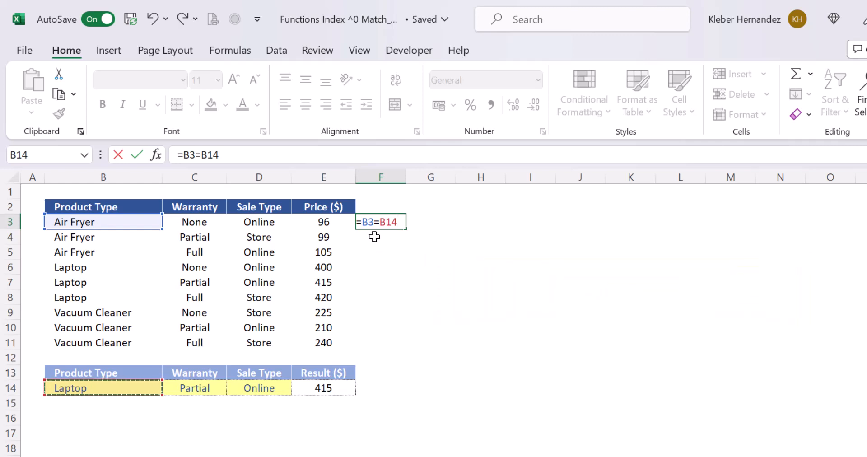
key("Return")
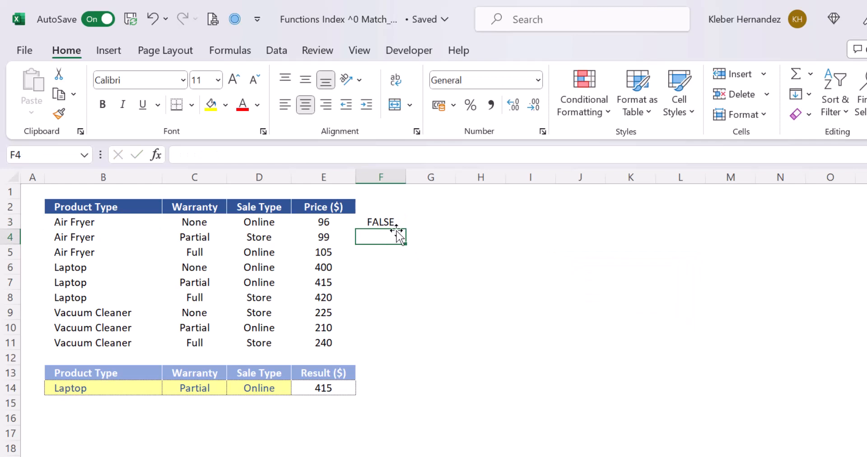
- Enter =B3:B11=B14 in F3 to compare the whole Product Type column with the criterion
left_click(389, 221)
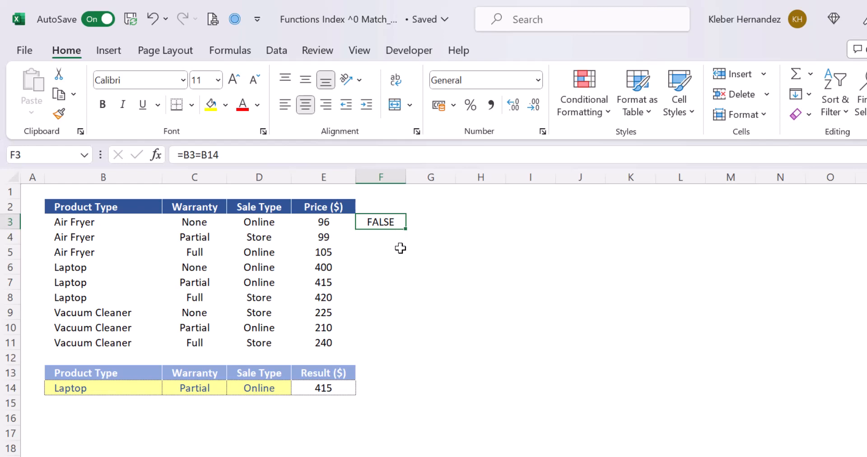
type("=")
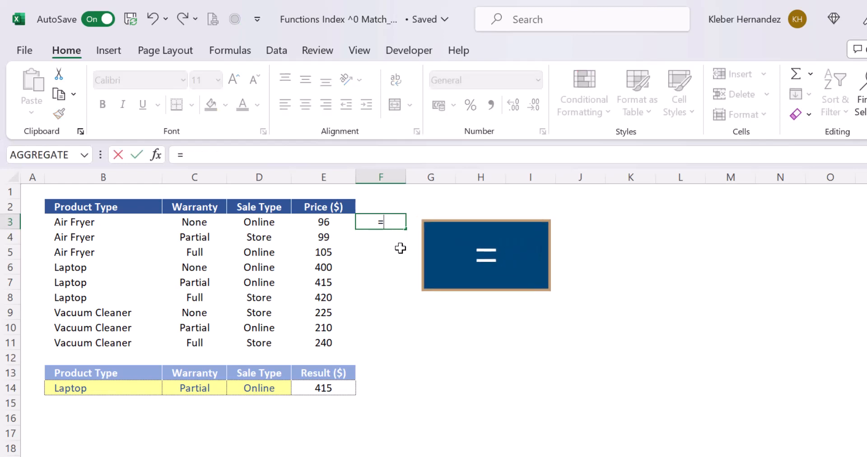
left_click(144, 220)
key("ctrl+shift+Down")
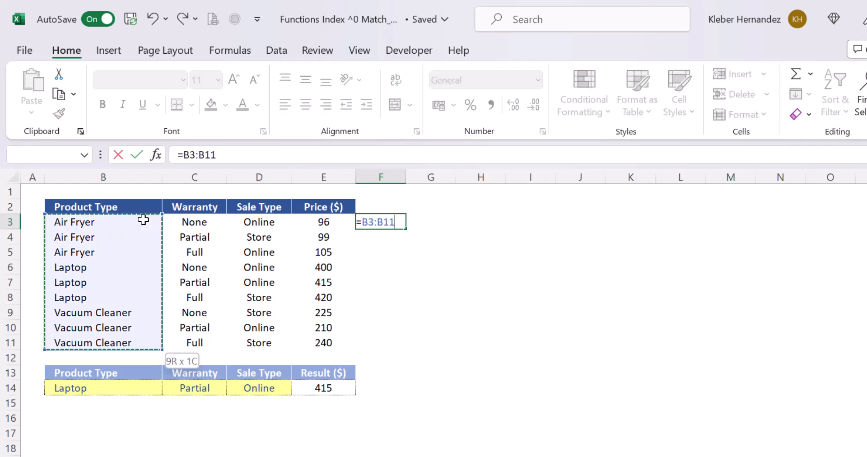
type("=")
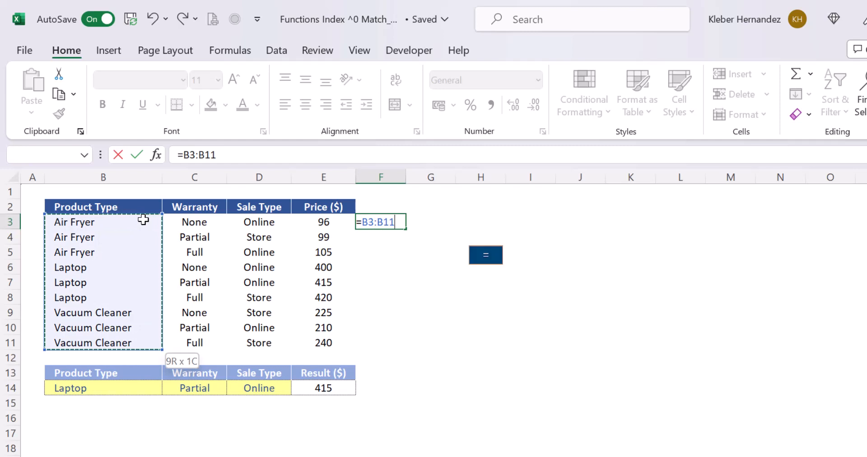
left_click(135, 387)
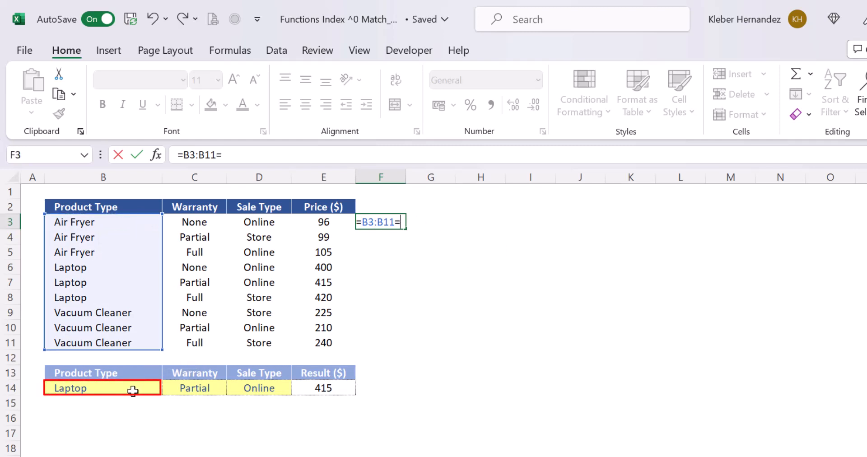
key("Return")
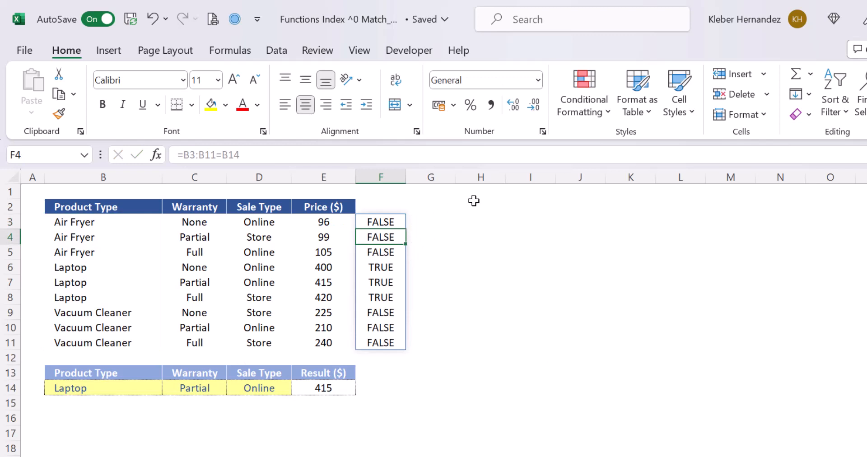
- Fill the comparison formula from F3 across G3 and H3 so that Warranty and Sale Type are tested as well
key("Up")
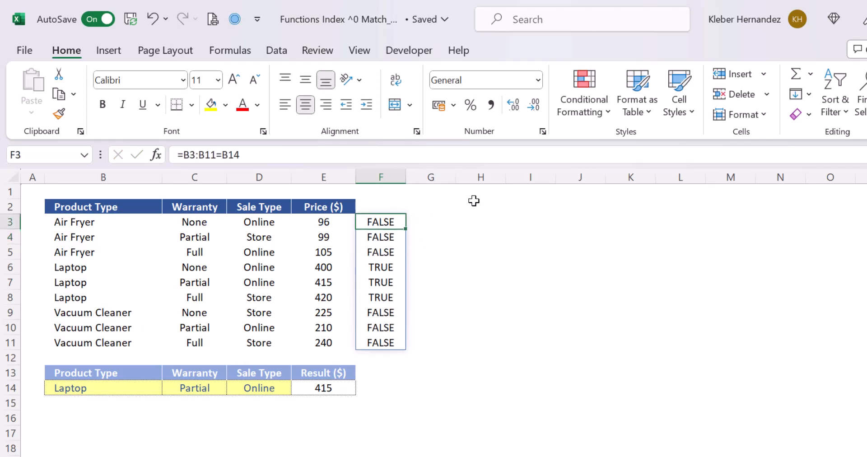
key("shift+Right")
key("shift+Right")
key("F2")
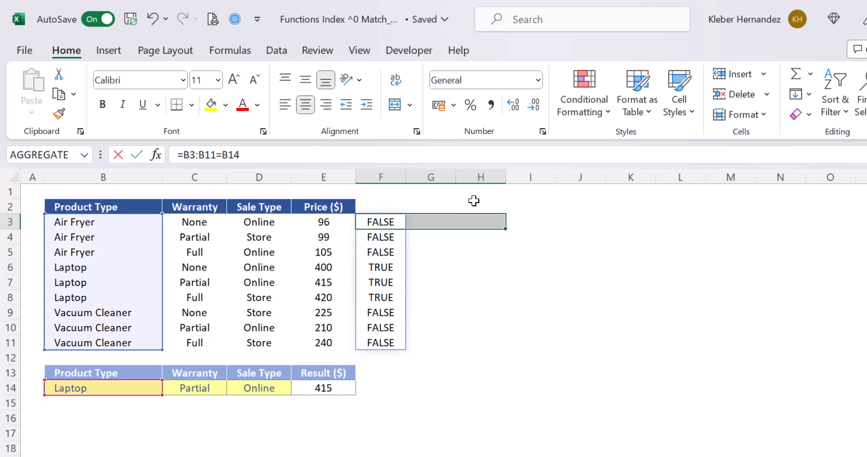
key("ctrl+Return")
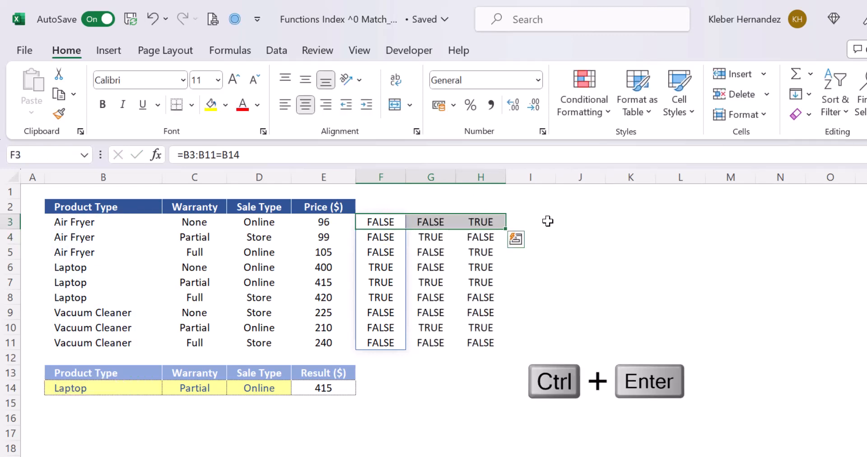
left_click(547, 221)
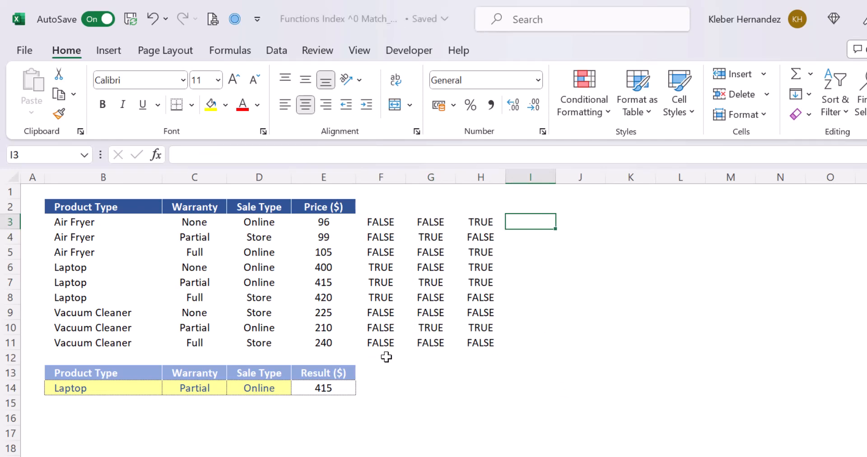
- Examine the comparison formulas in F3 and column G and the Price cell E7
left_click(395, 223)
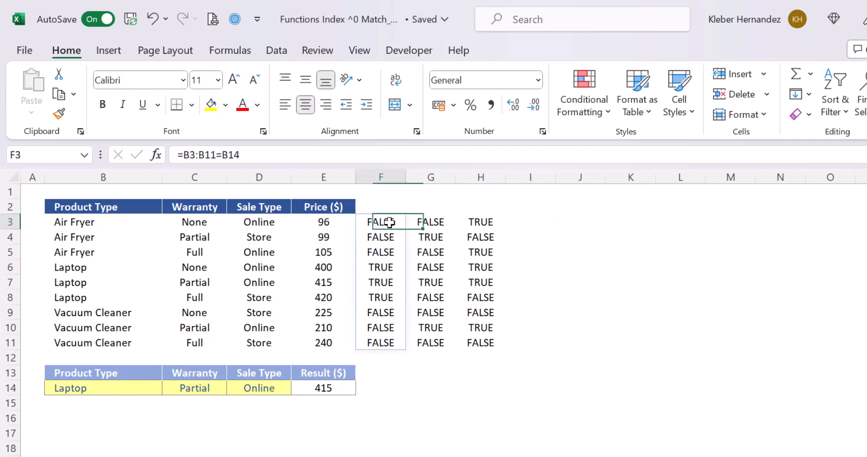
left_click(431, 222)
left_click(433, 254)
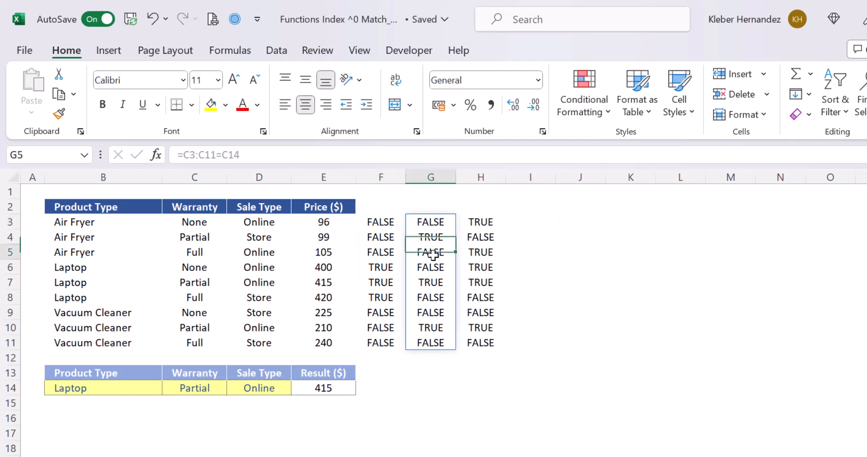
left_click(535, 251)
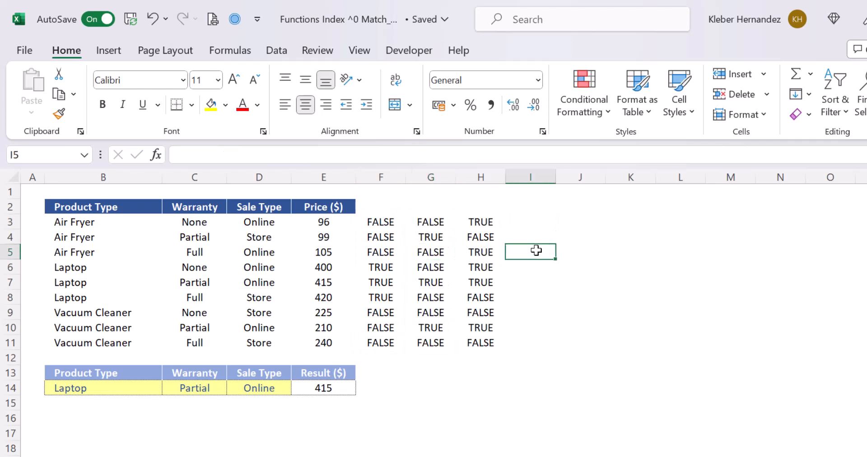
left_click(330, 284)
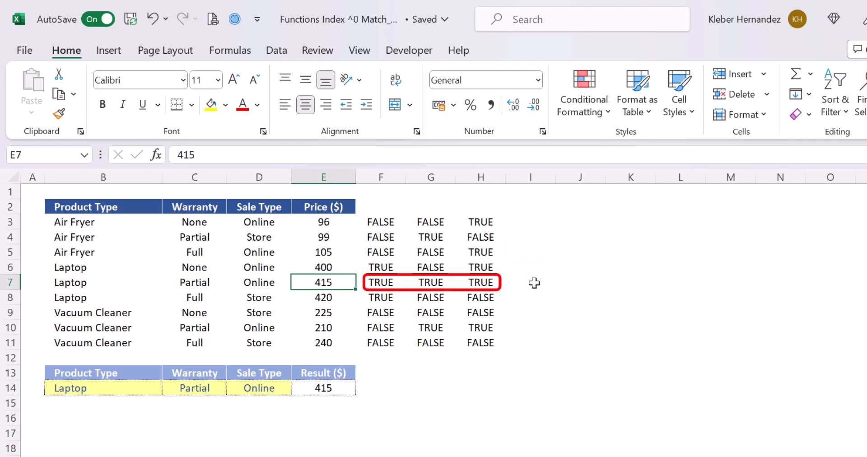
- Add an Equal To conditional formatting rule to F3:H11 that shows FALSE with Light Red Fill with Dark Red Text
left_click(387, 223)
key("shift+Right")
key("shift+Right")
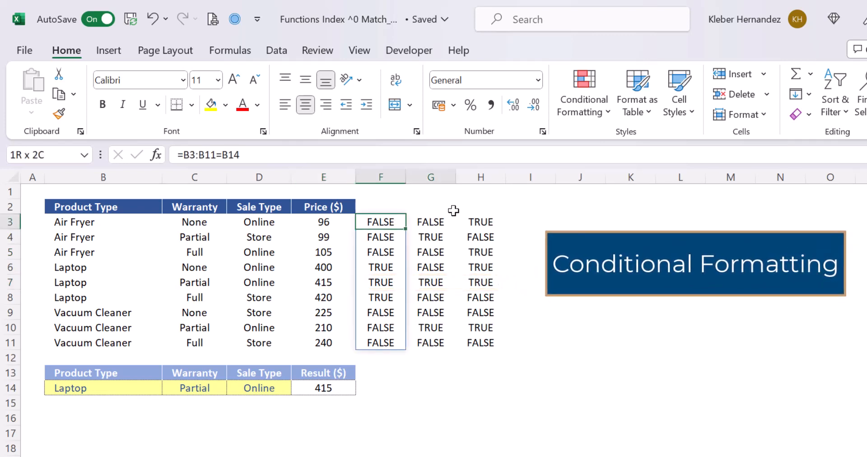
key("ctrl+shift+Down")
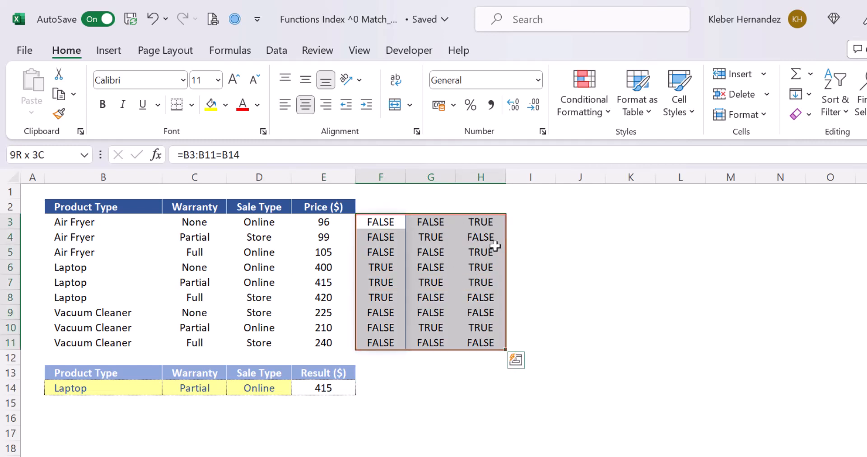
left_click(597, 120)
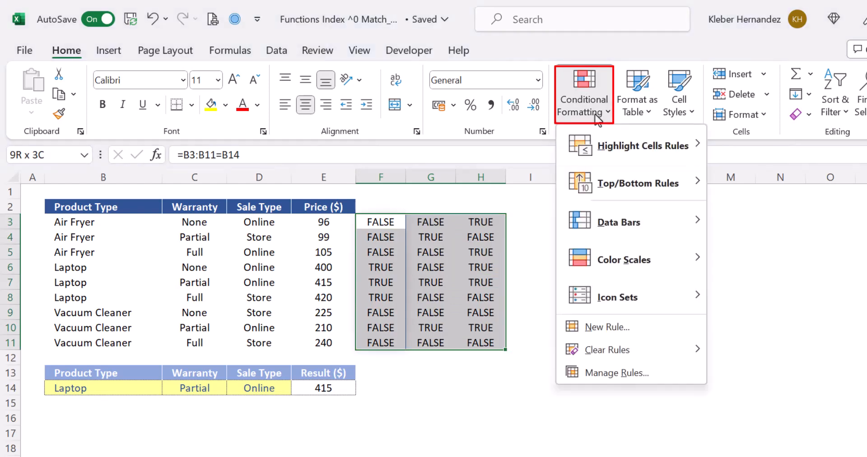
mouse_move(621, 156)
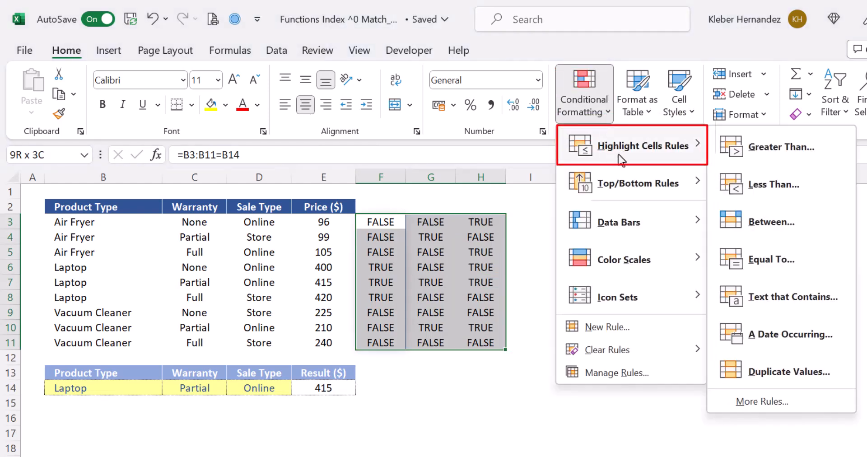
left_click(767, 267)
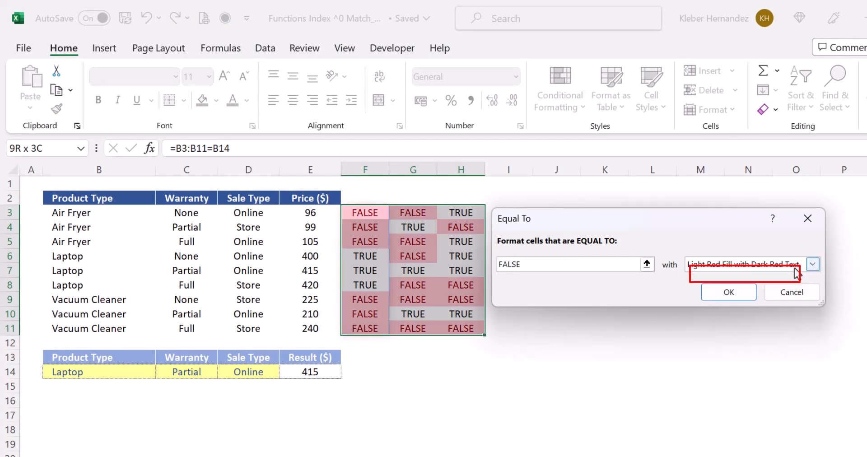
left_click(736, 298)
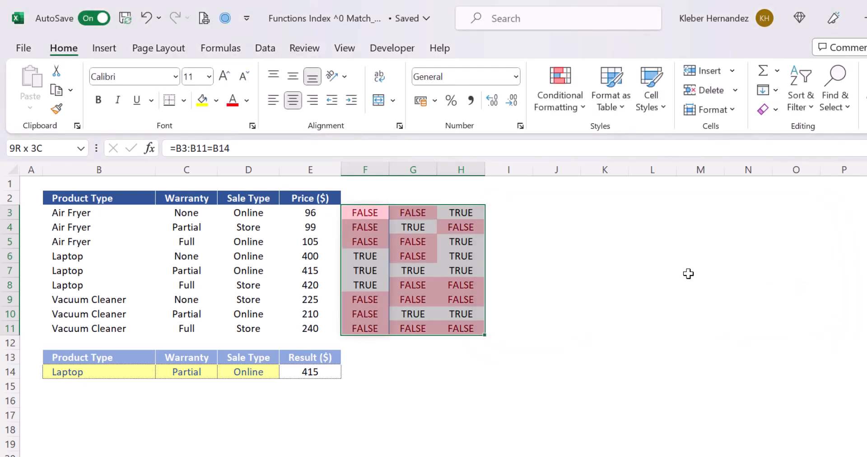
- Add an Equal To conditional formatting rule to F3:H11 that shows TRUE with Green Fill with Dark Green Text
left_click(568, 105)
mouse_move(579, 146)
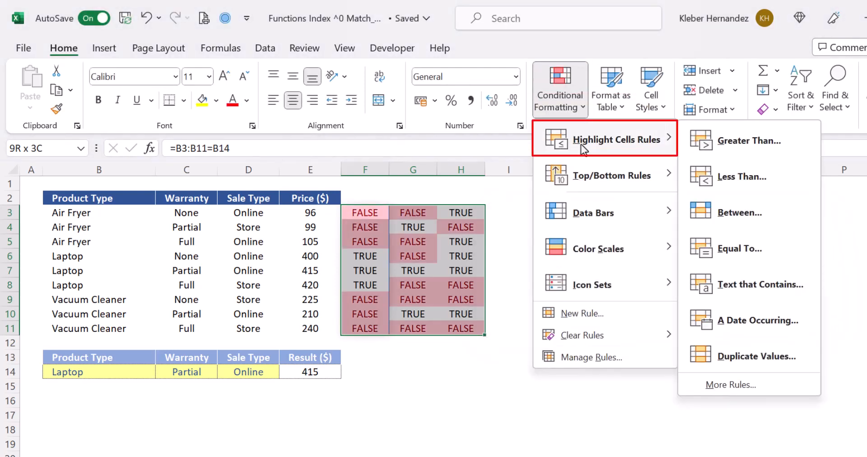
left_click(735, 248)
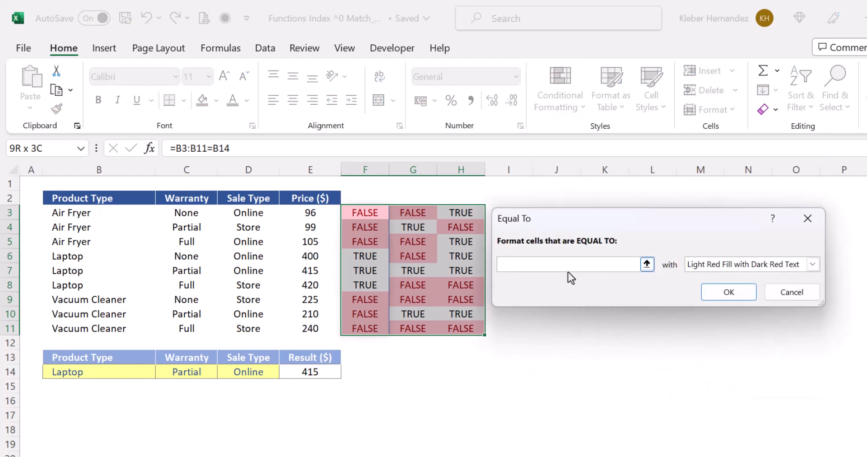
type("TRUE")
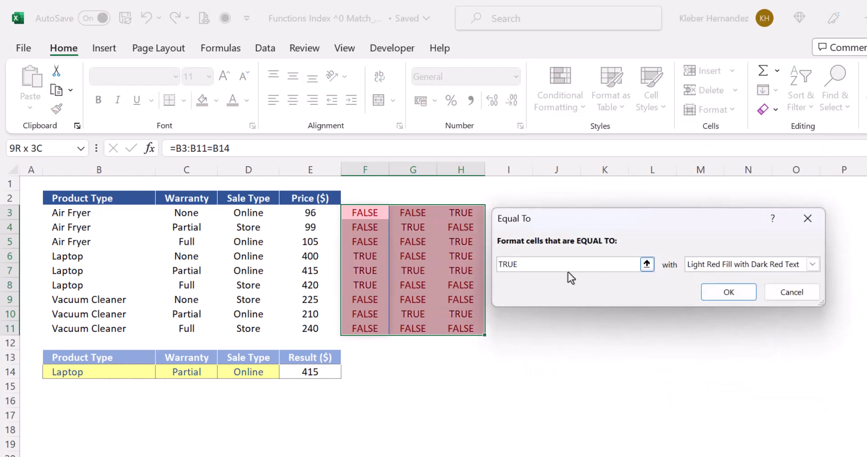
left_click(696, 265)
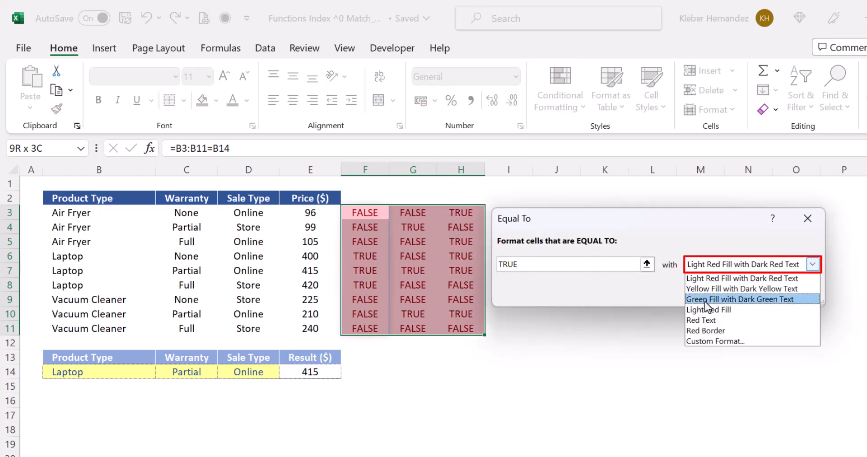
left_click(705, 301)
left_click(724, 291)
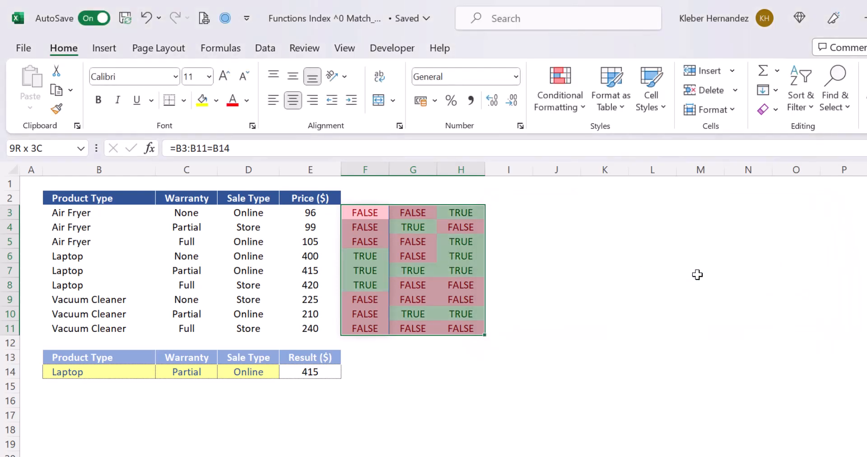
- Enter =F3*G3*H3 in I3 to multiply the three comparison results of the first product row
left_click(515, 244)
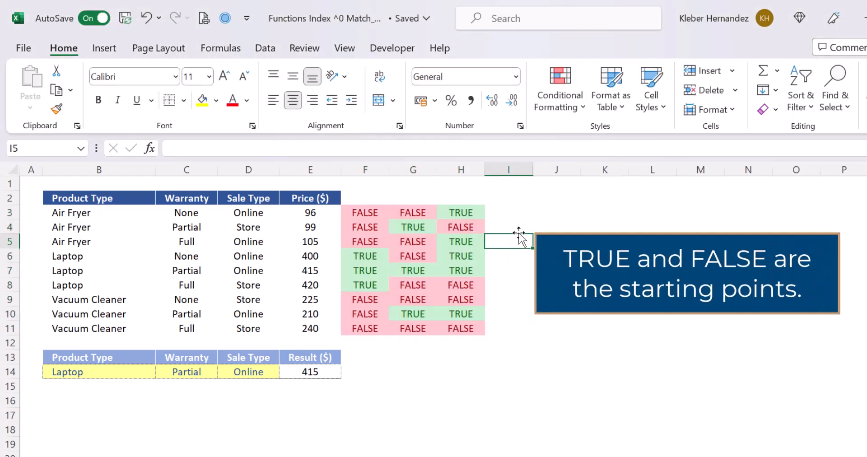
key("Up")
key("Up")
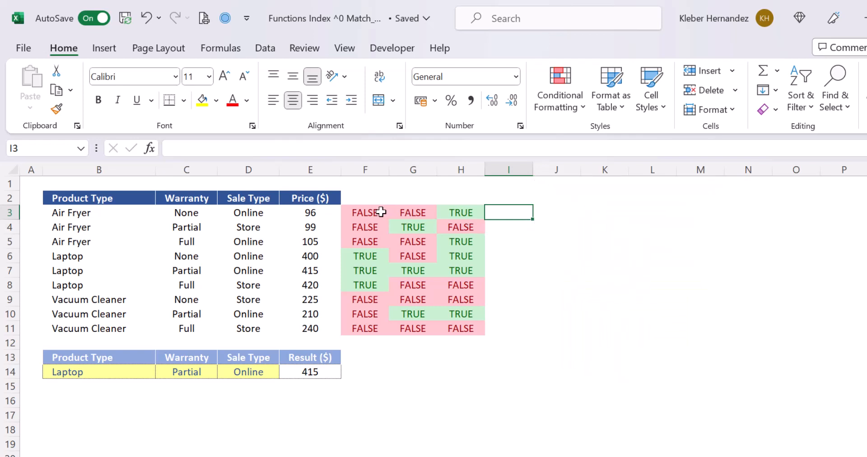
type("=")
left_click_drag(384, 213, 446, 211)
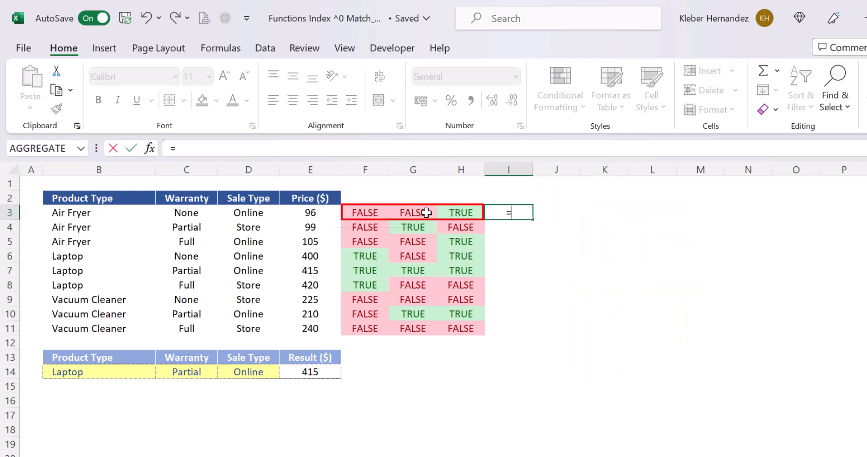
left_click(369, 211)
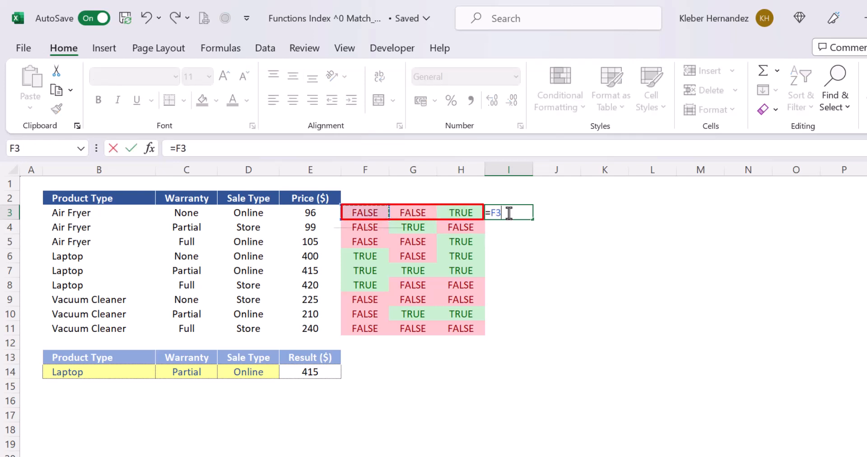
type("*")
left_click(411, 212)
type("*")
left_click(459, 211)
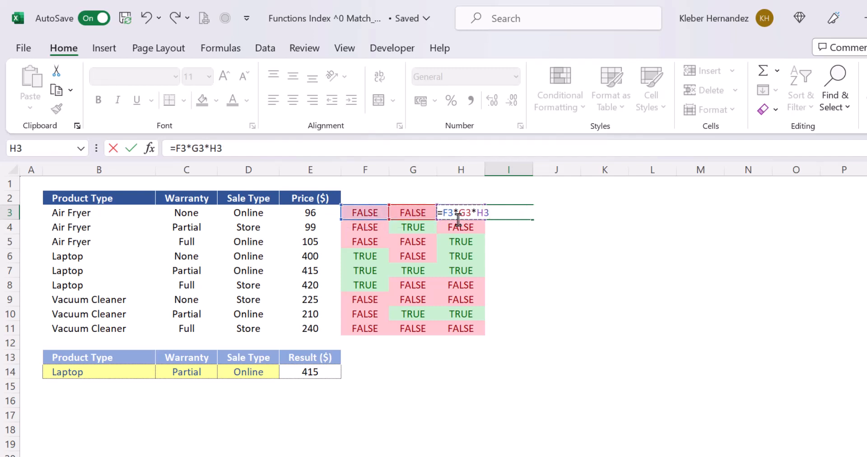
key("Return")
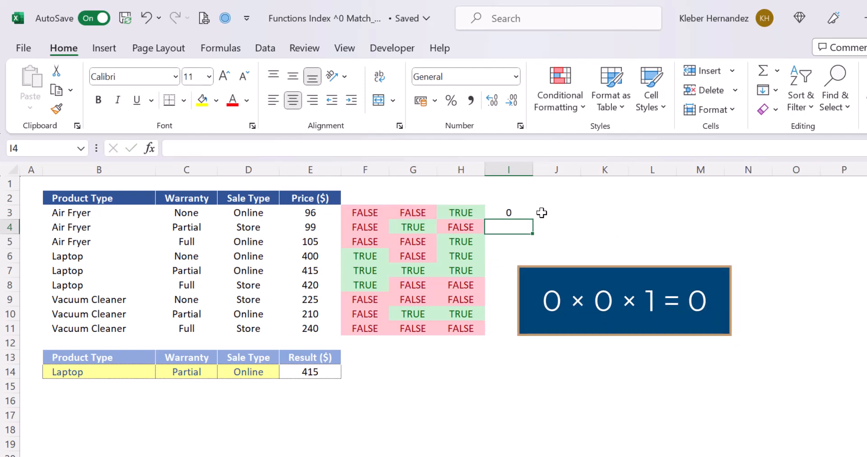
- Copy the multiplication formula from I3 down through I11
left_click(516, 210)
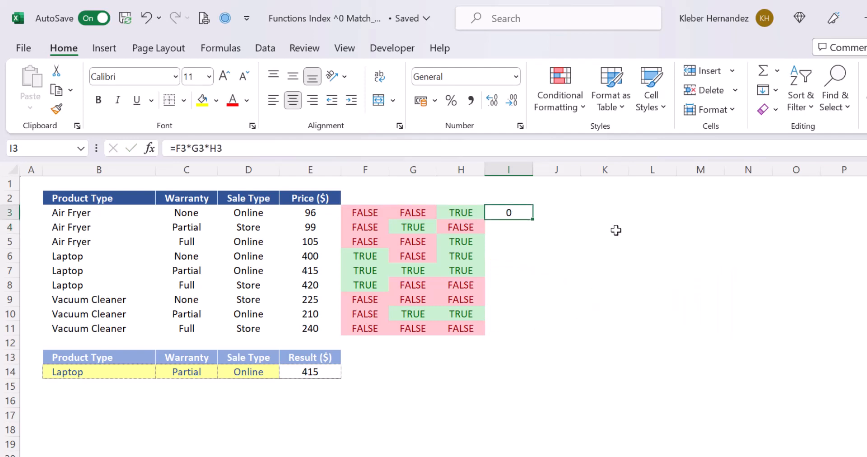
key("ctrl+c")
key("shift+Down")
key("shift+Down")
key("shift+Down")
key("shift+Down")
key("shift+Down")
key("shift+Down")
key("shift+Down")
key("shift+Down")
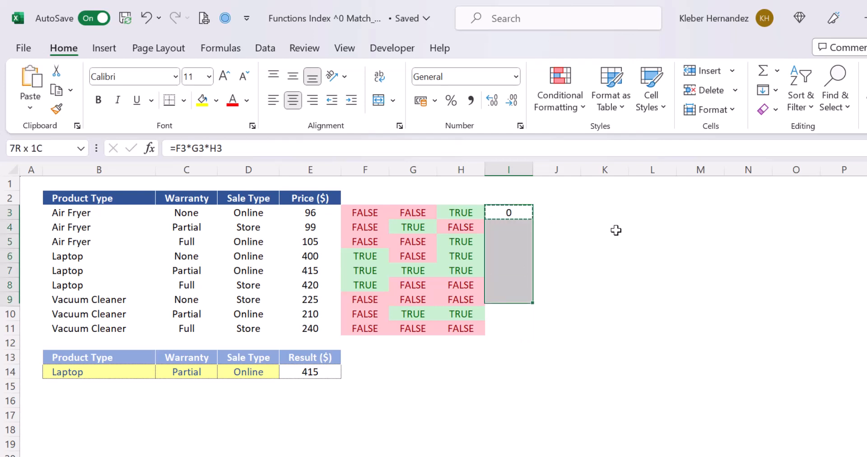
key("ctrl+v")
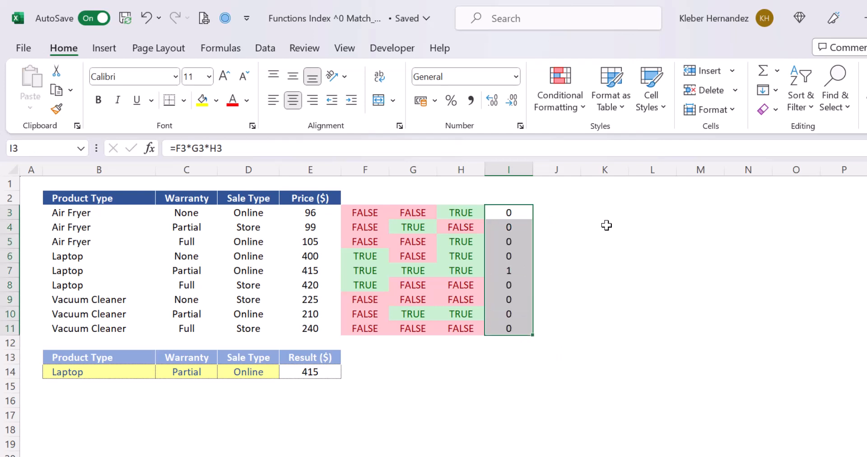
left_click(587, 255)
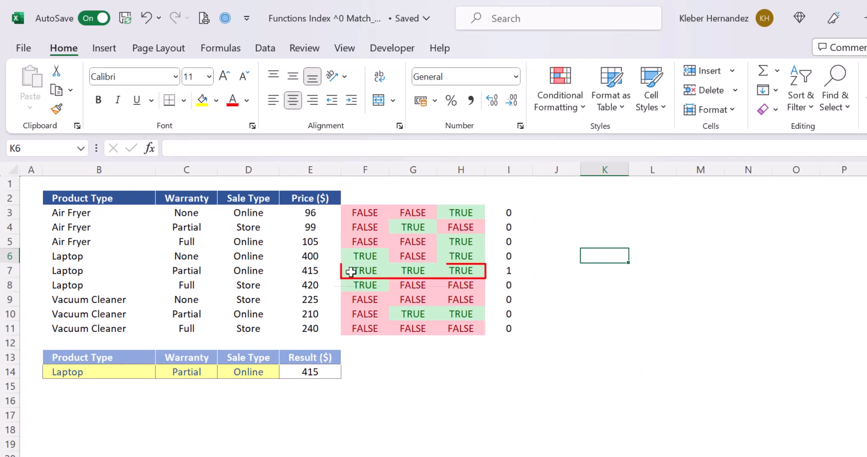
- Examine the multiplication result in I7 and the INDEX formula in the Result cell E14
left_click(513, 272)
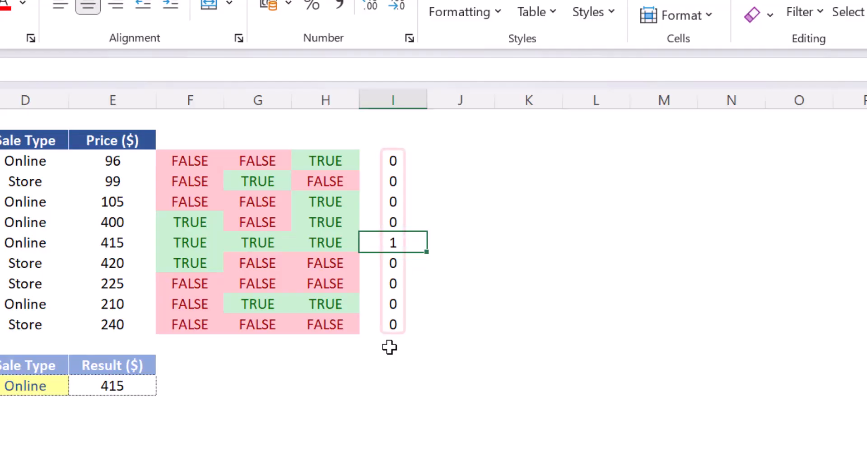
left_click(390, 348)
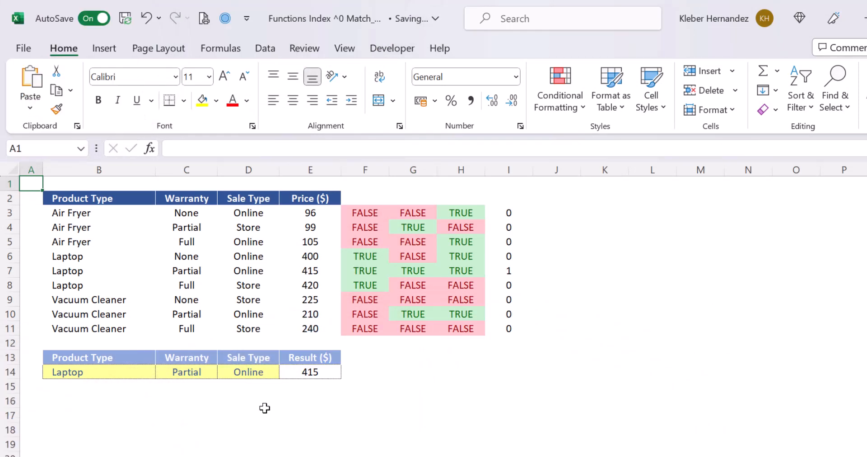
left_click(322, 385)
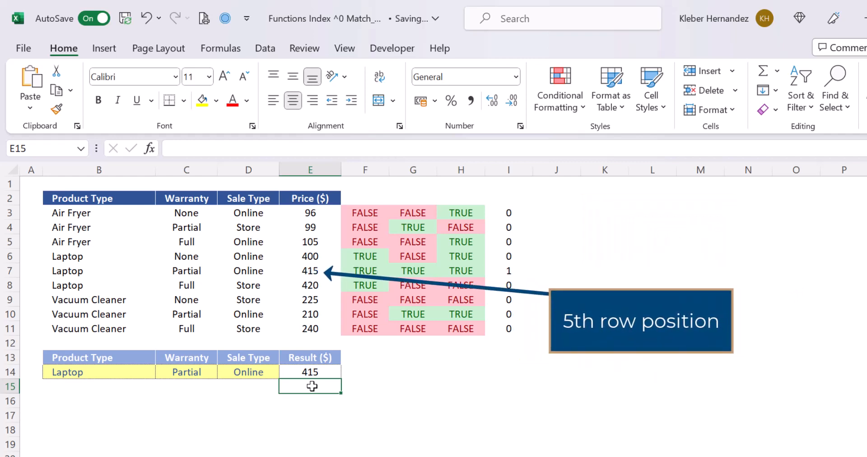
left_click(312, 372)
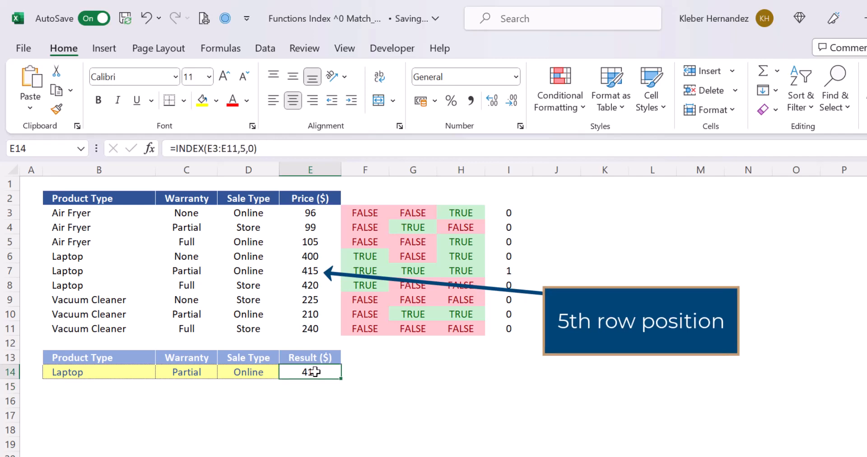
double_click(316, 372)
- Start a MATCH formula in E15 with lookup value 1 and the product type test (B3:B11=B14) as lookup array
left_click(325, 385)
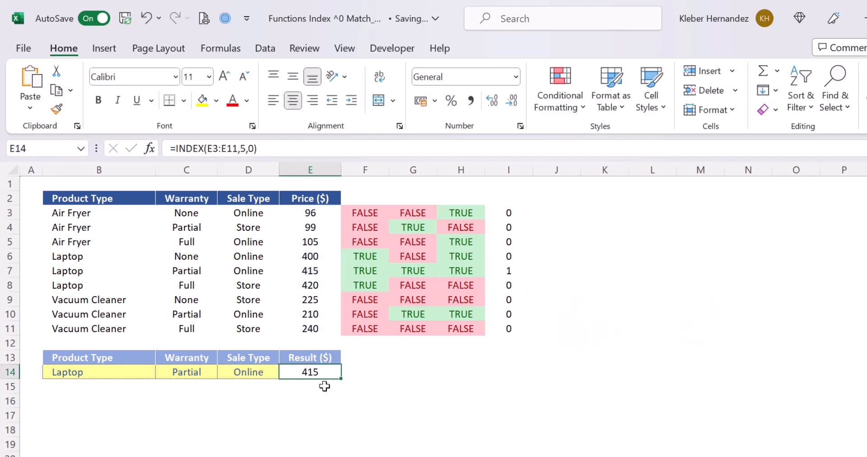
type("=mat")
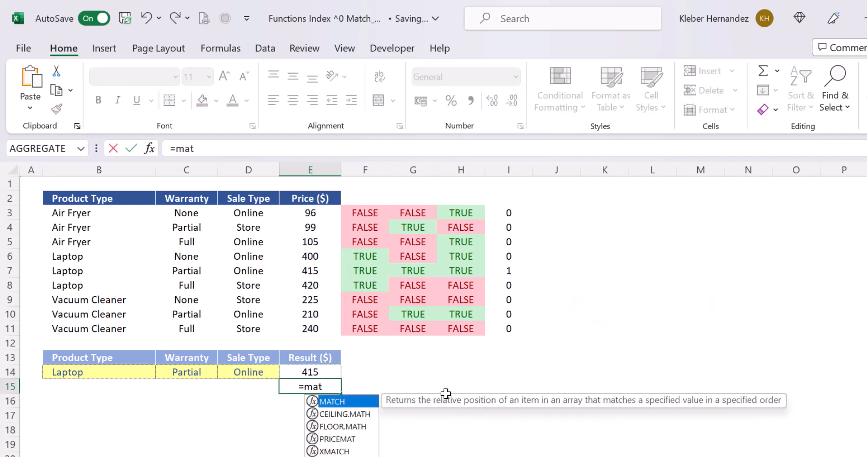
key("Tab")
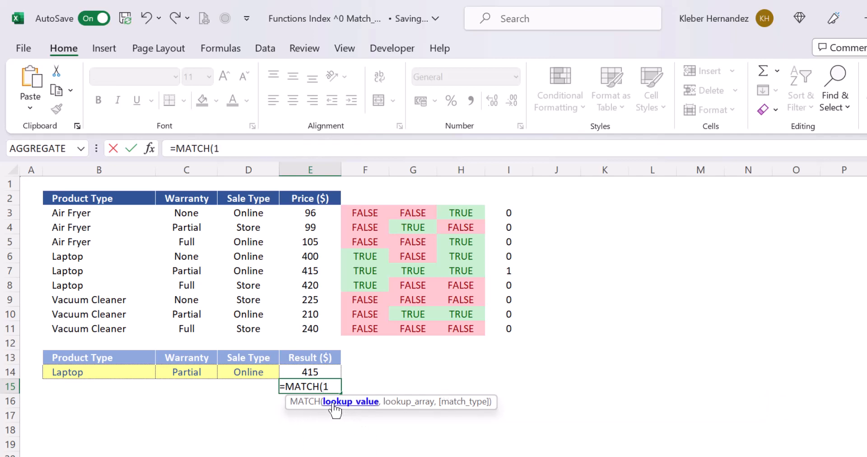
type("1,")
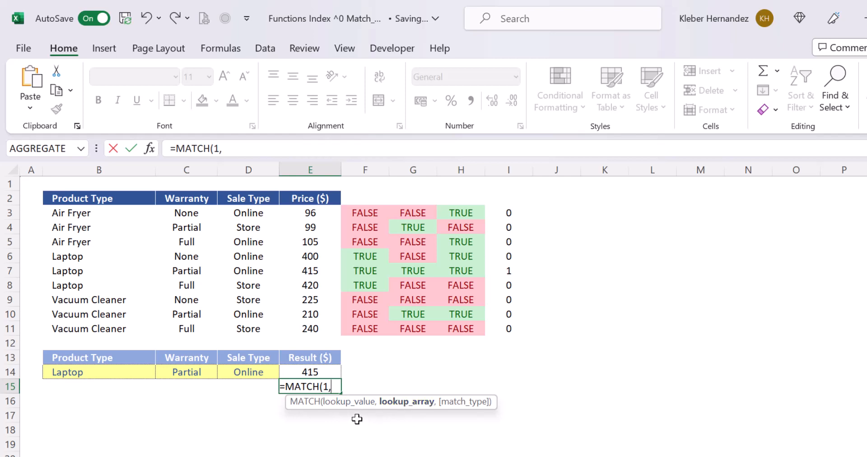
type("(")
left_click(130, 211)
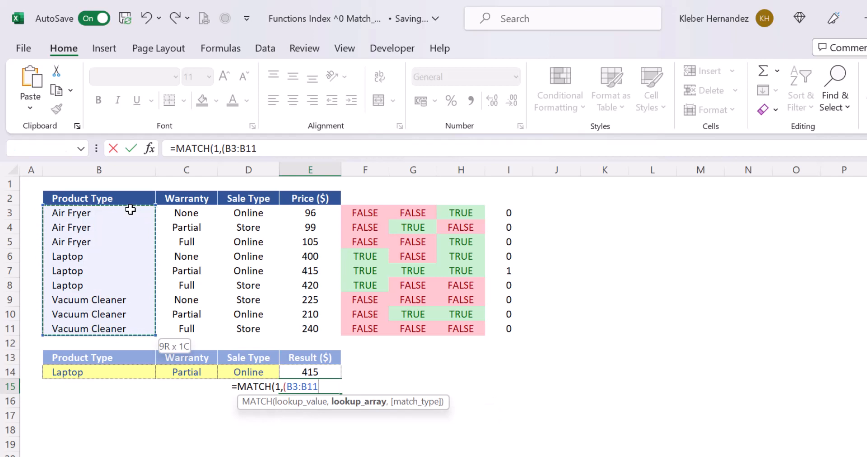
type("=")
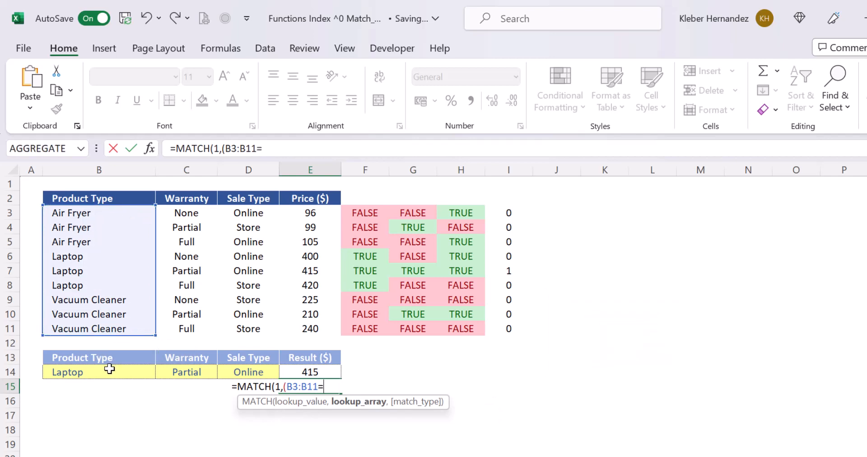
left_click(111, 369)
type(")*(")
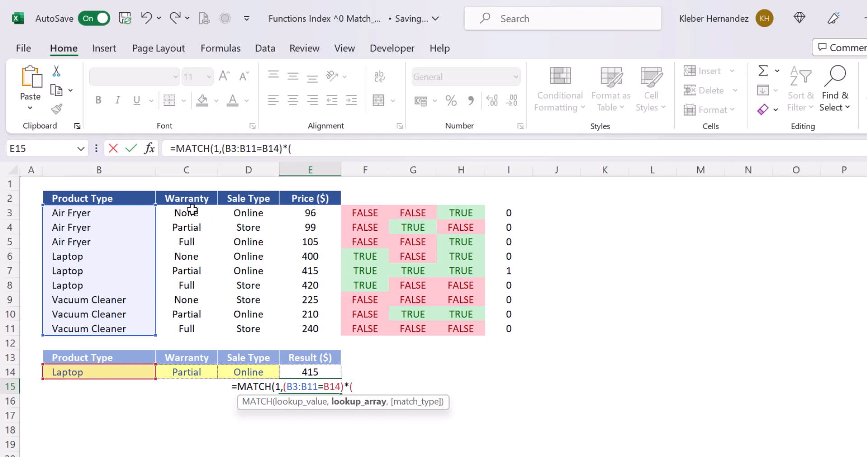
- Multiply the lookup array of the MATCH formula in E15 by the warranty test (C3:C11=C14)
left_click_drag(193, 210, 196, 330)
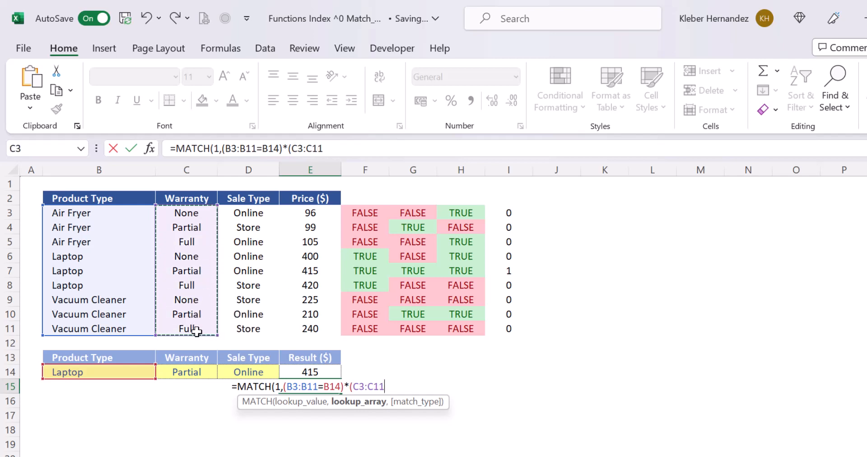
type("=")
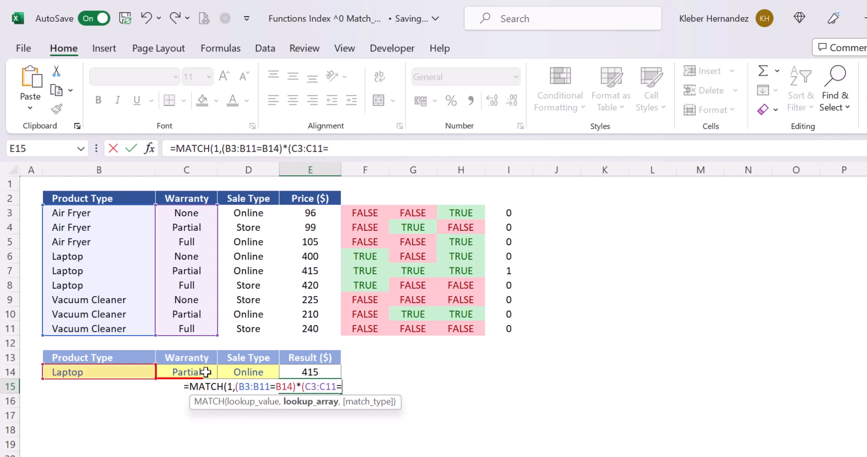
left_click(206, 372)
type(")*(")
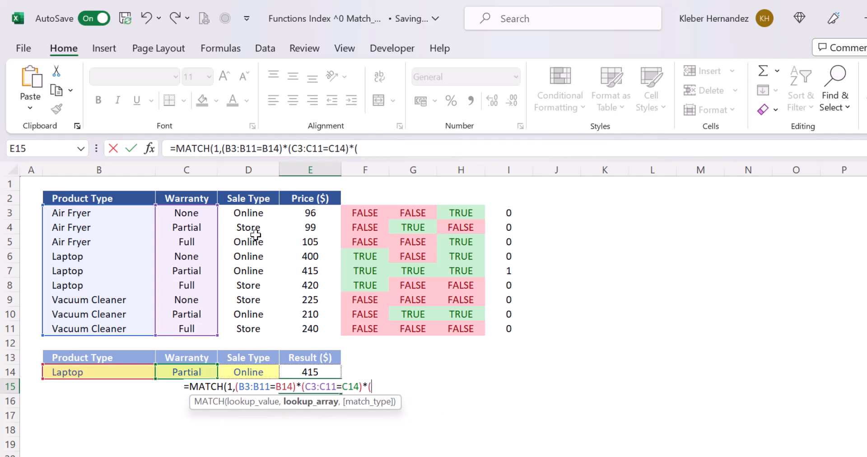
- Multiply the lookup array of the MATCH formula in E15 by the sale type test (D3:D11=D14)
left_click(256, 216)
key("shift+Down")
key("shift+Down")
key("shift+Down")
key("shift+Down")
key("shift+Down")
key("shift+Down")
key("shift+Down")
key("shift+Down")
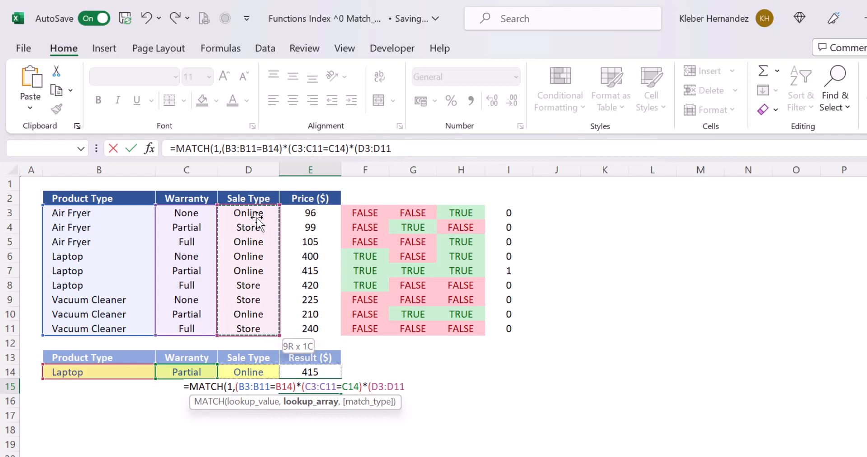
type("=")
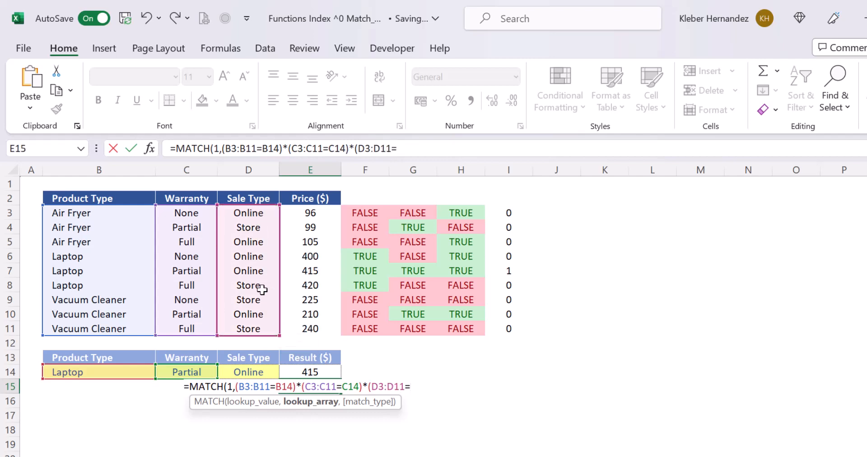
left_click(267, 372)
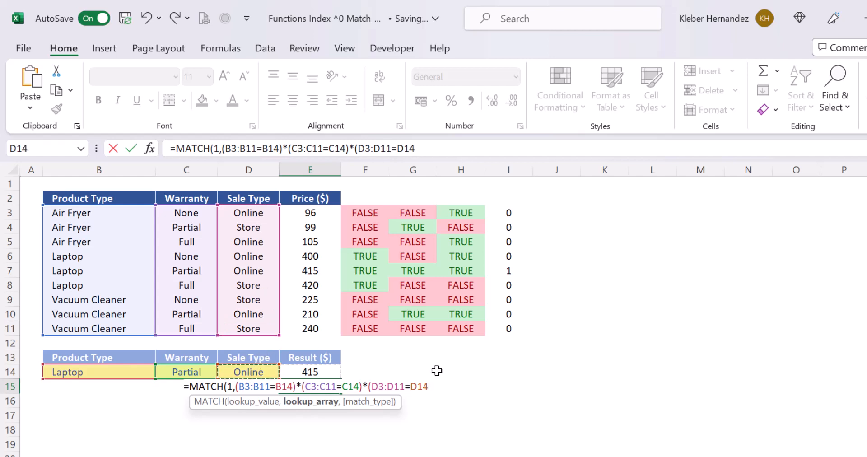
type("),")
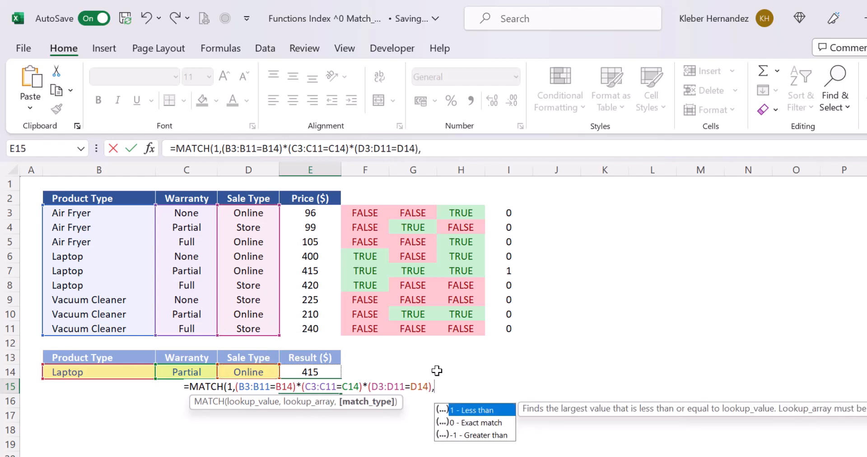
type("0")
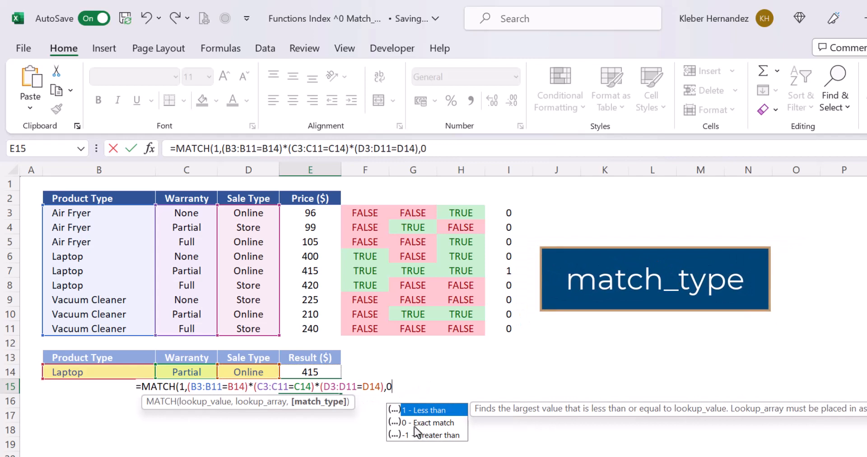
type(")")
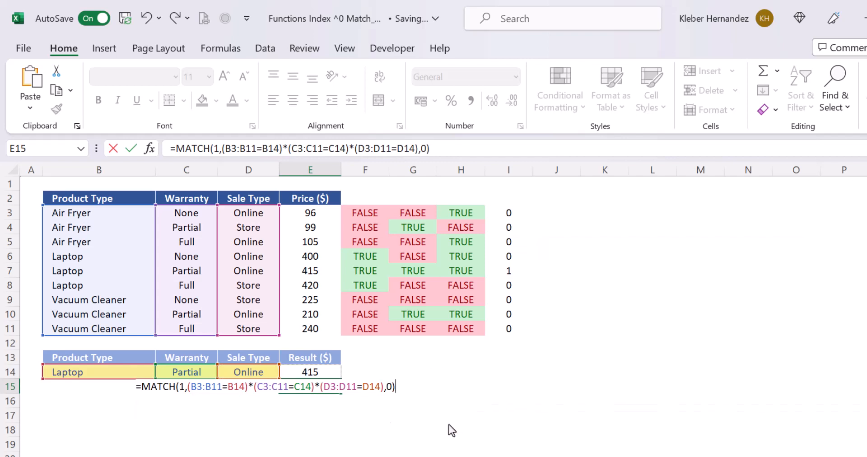
- Finish the MATCH formula in E15 with exact match type 0, preview its lookup array, and enter it
left_click(356, 387)
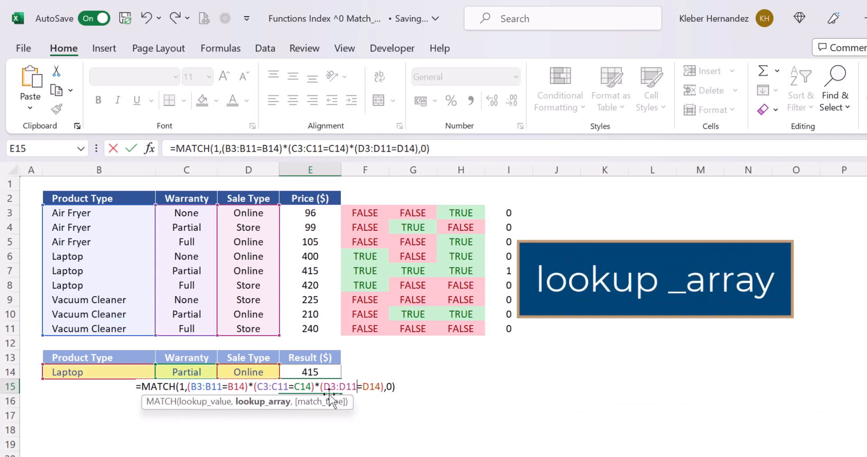
left_click(268, 403)
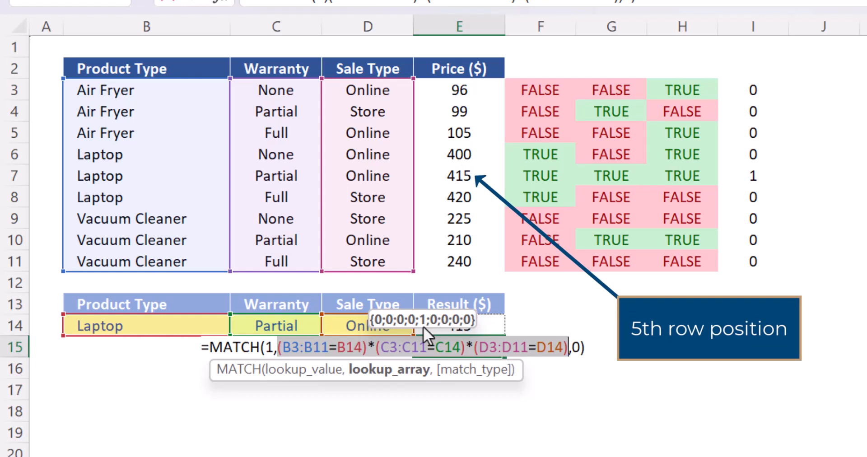
key("Return")
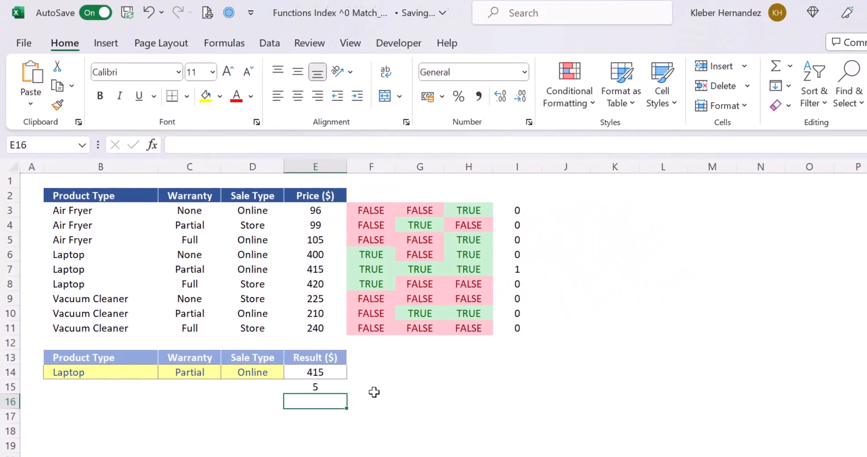
- Copy the MATCH formula text from E15 without its equals sign and leave the cell unchanged
key("Up")
key("F2")
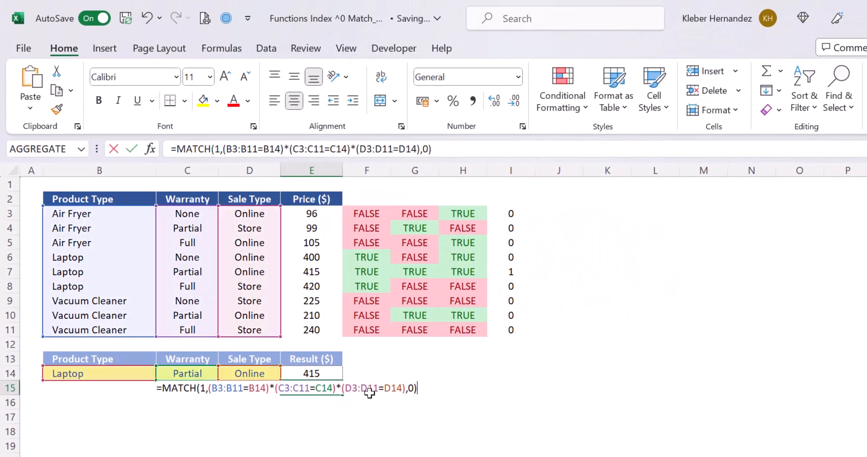
key("shift+Home")
key("ctrl+c")
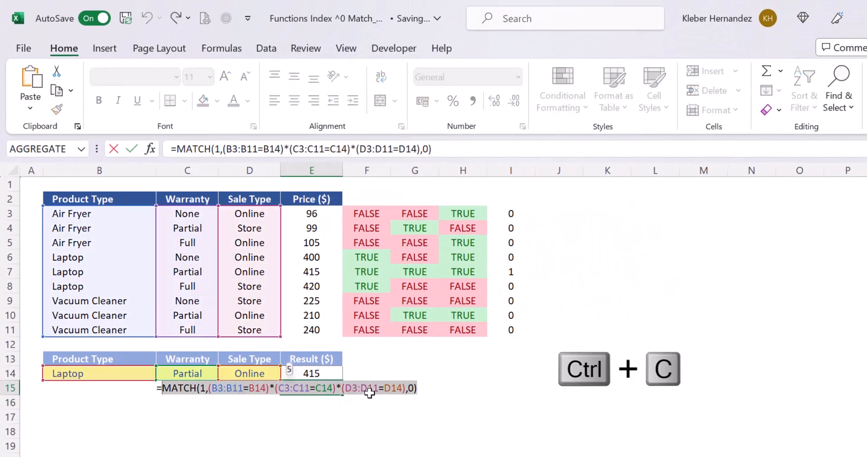
key("Escape")
- Replace the row number in the INDEX formula in E14 with the copied MATCH formula and clear E15
key("Up")
key("F2")
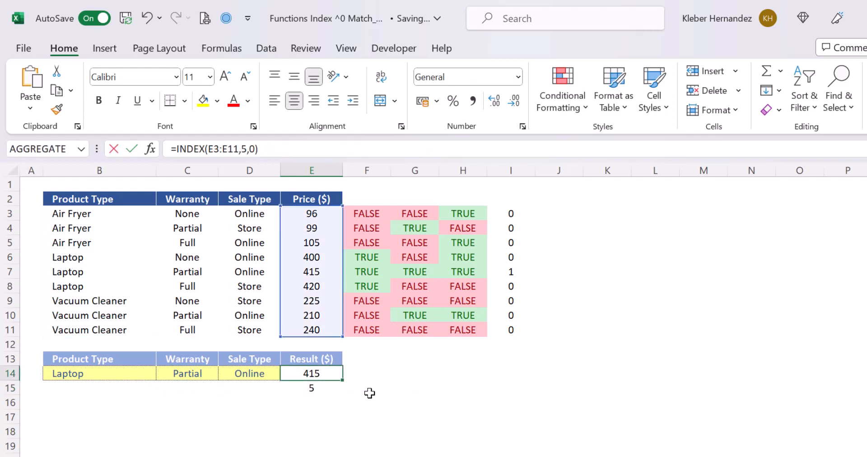
key("Left")
key("Left")
key("Left")
key("shift+Left")
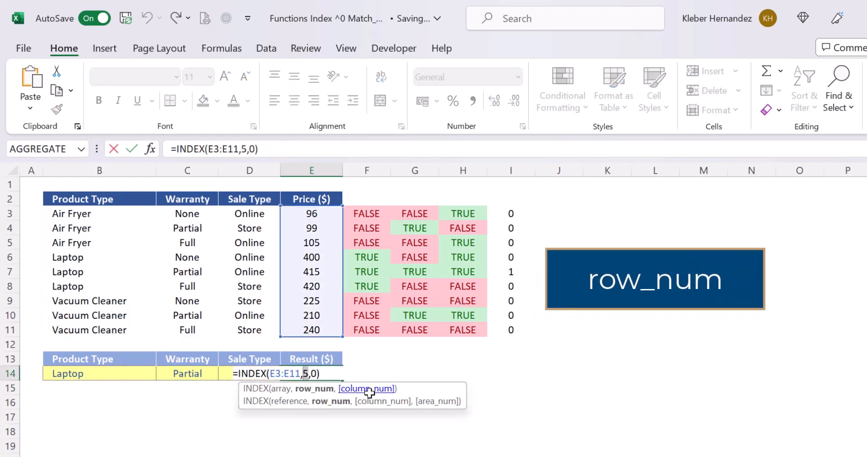
key("ctrl+v")
key("Return")
key("Delete")
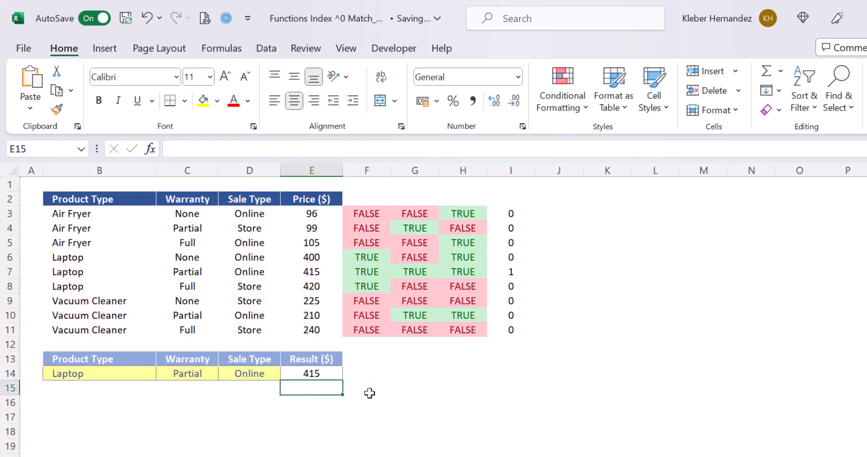
- Set the sale type in D14 to Store
key("Up")
key("Left")
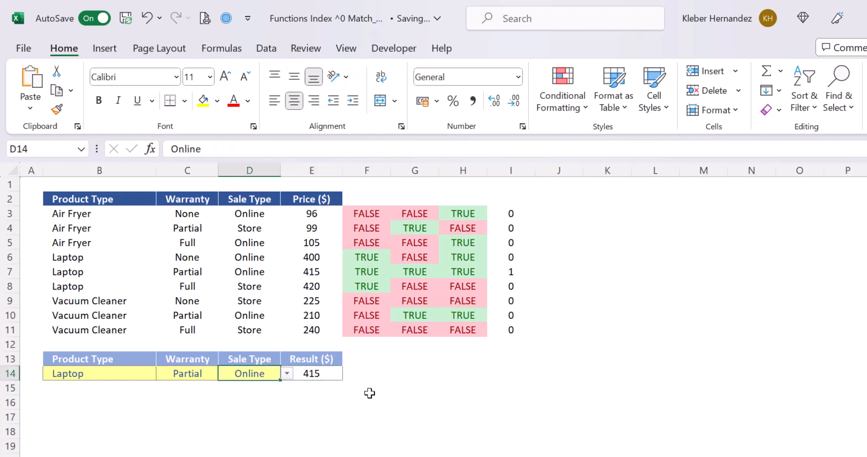
key("alt+Down")
key("Down")
key("Return")
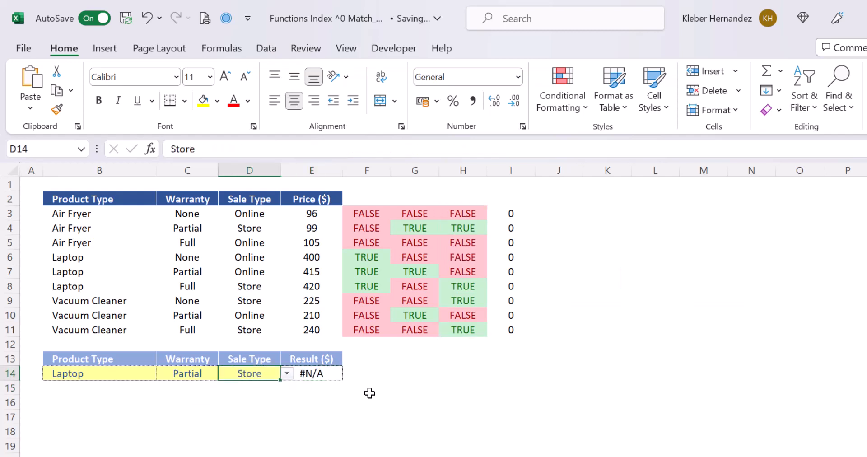
- Examine the Result cell E14 and the product type, warranty and sale type selections in row 14
left_click(304, 380)
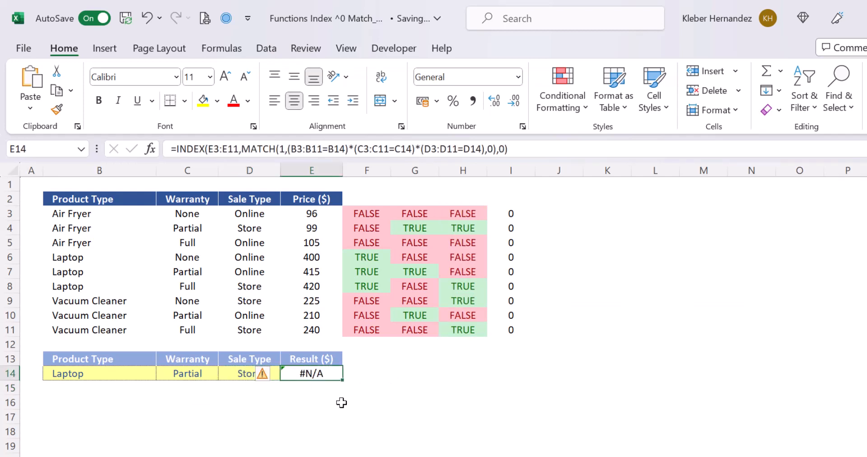
left_click(296, 405)
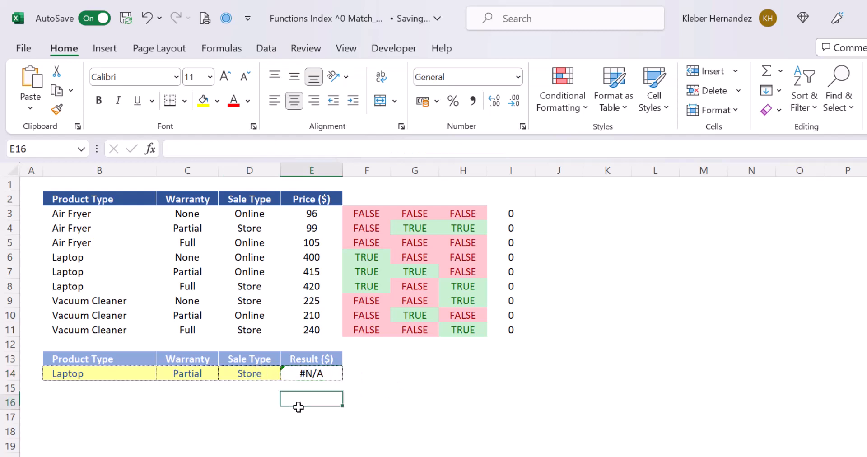
left_click(129, 376)
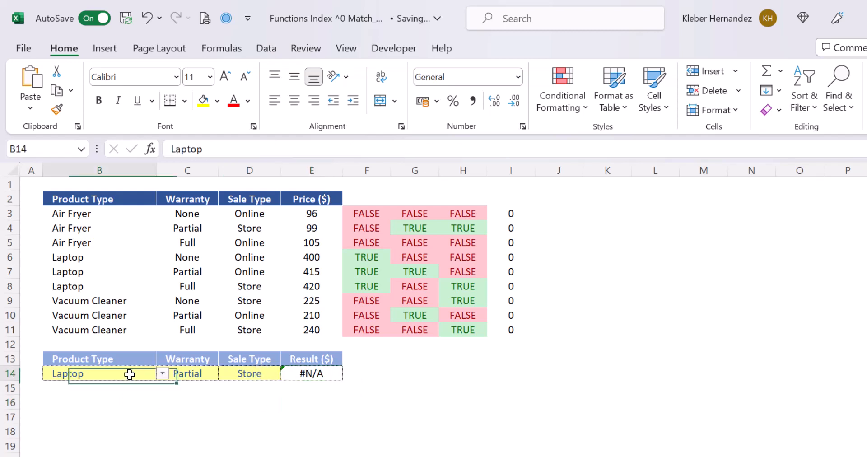
left_click(160, 374)
left_click(192, 373)
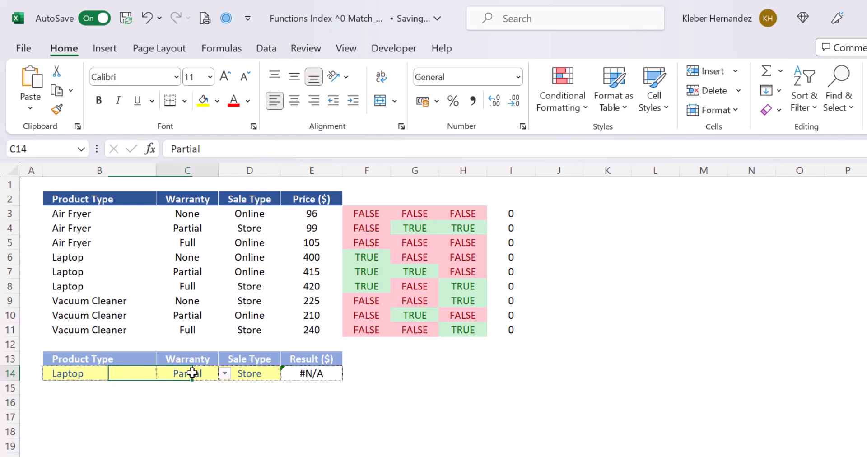
left_click(224, 373)
left_click(246, 373)
left_click(286, 374)
left_click(286, 373)
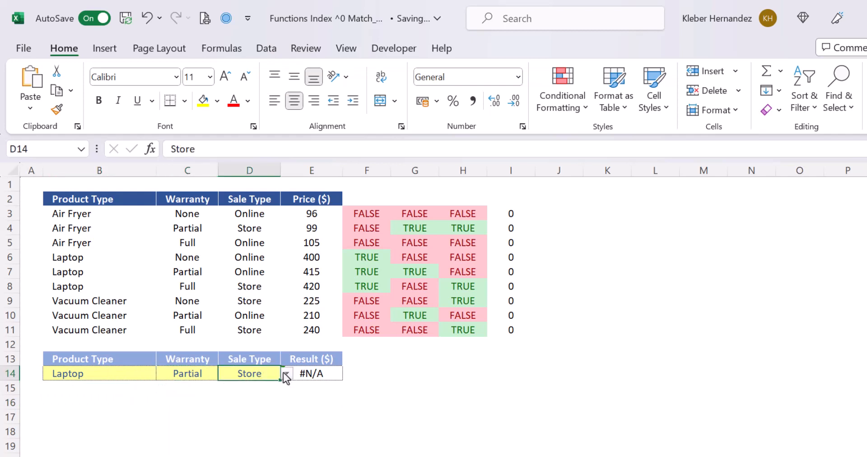
left_click(317, 391)
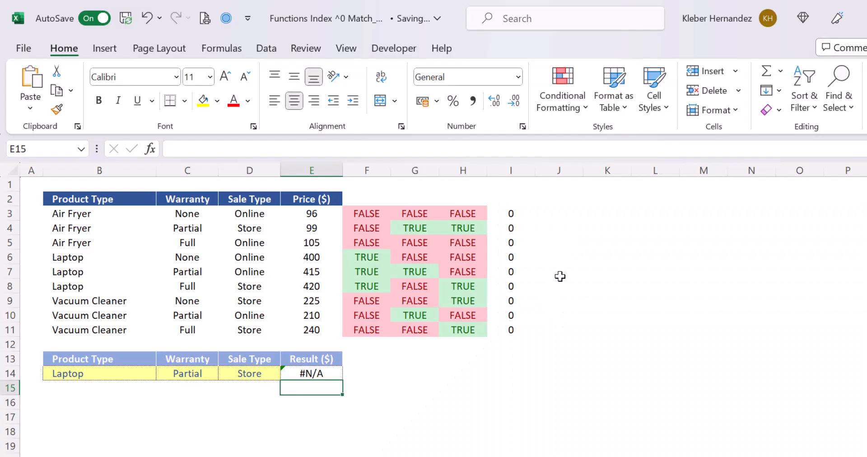
left_click(321, 376)
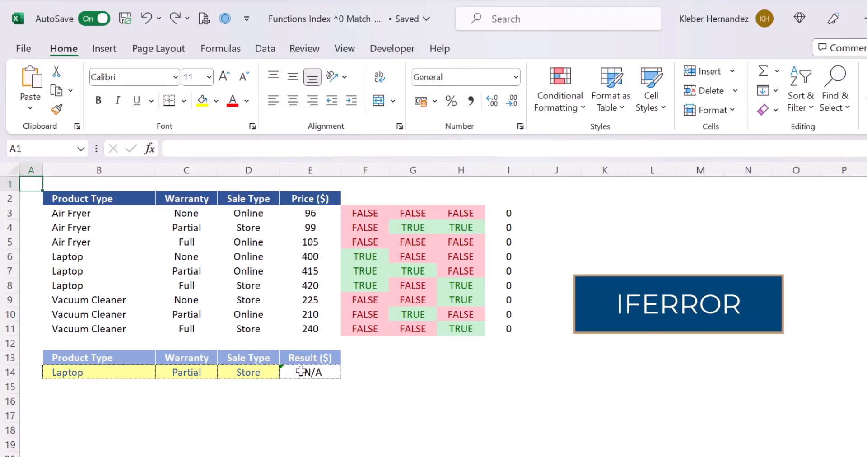
- Insert IFERROR in front of the INDEX/MATCH formula in E14 so that the formula becomes its value argument
left_click(314, 371)
key("F2")
key("Home")
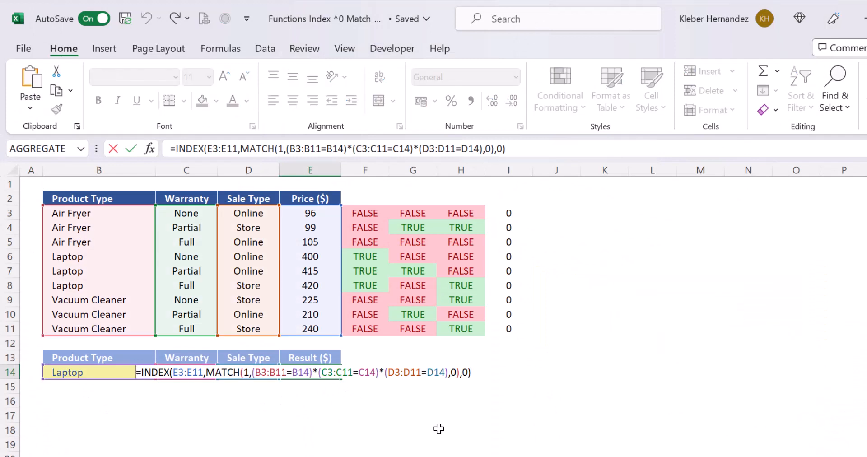
type("ifer")
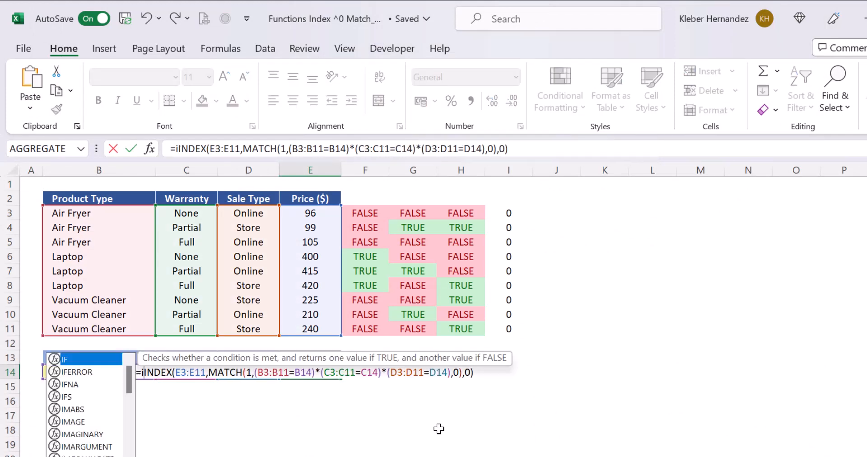
key("Tab")
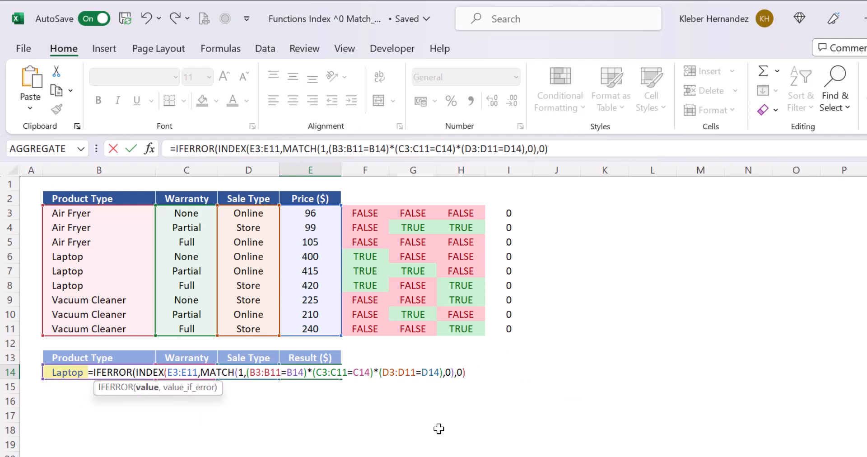
- Complete the IFERROR formula in E14 with "n.a" as the value if error and enter it
key("ctrl+Down")
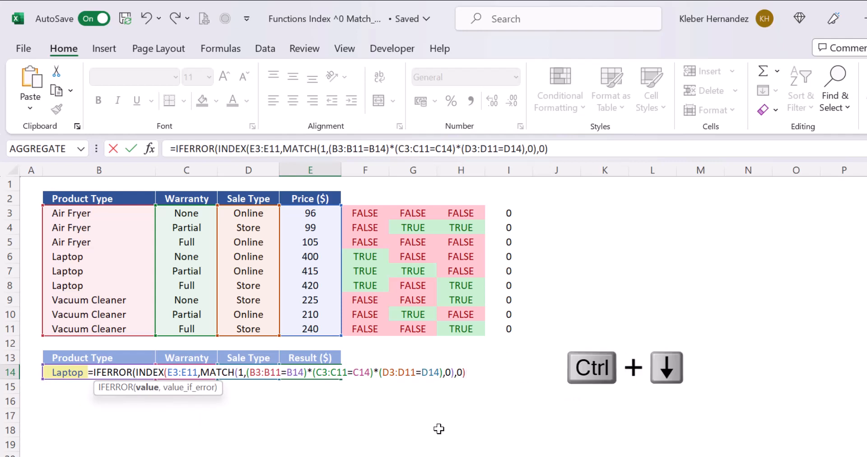
type(",")
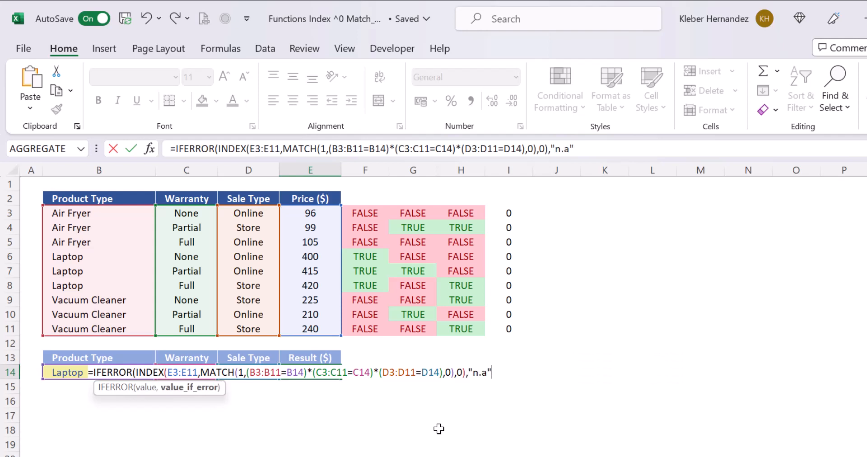
type("\"n.a\"")
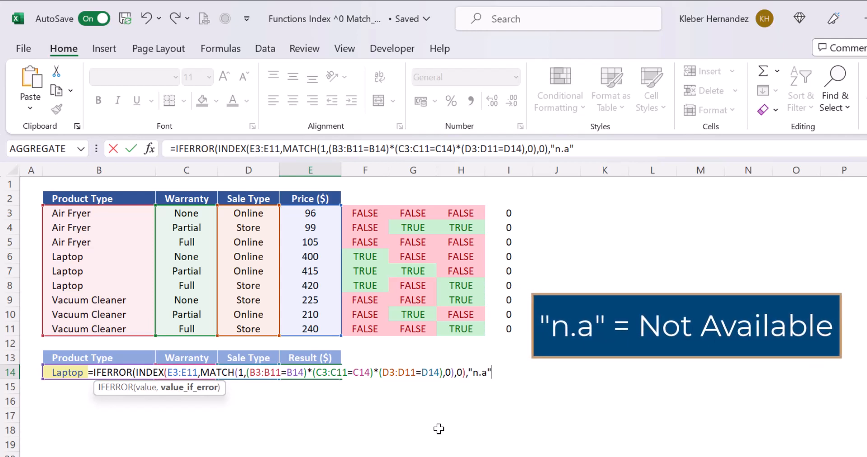
type(")")
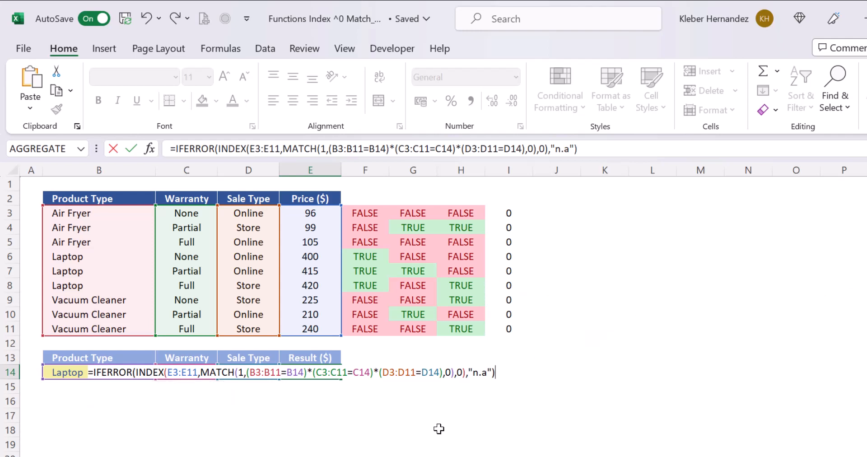
key("Return")
key("Up")
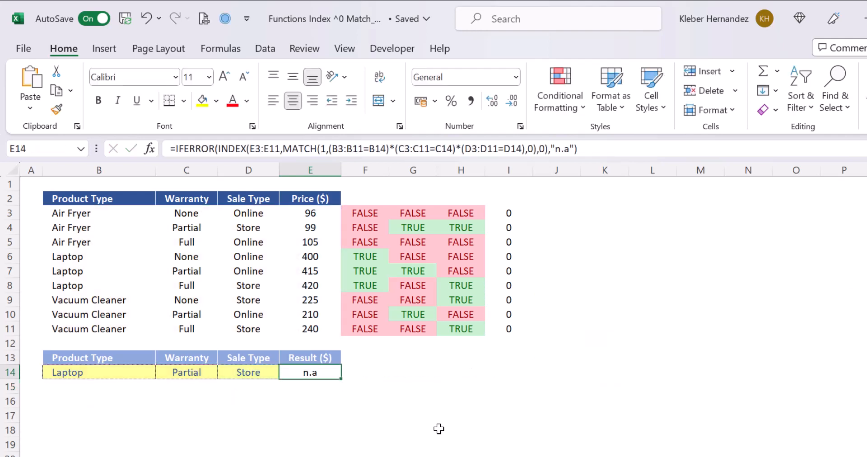
- Set the warranty in C14 to None
key("Left")
key("Left")
key("alt+Down")
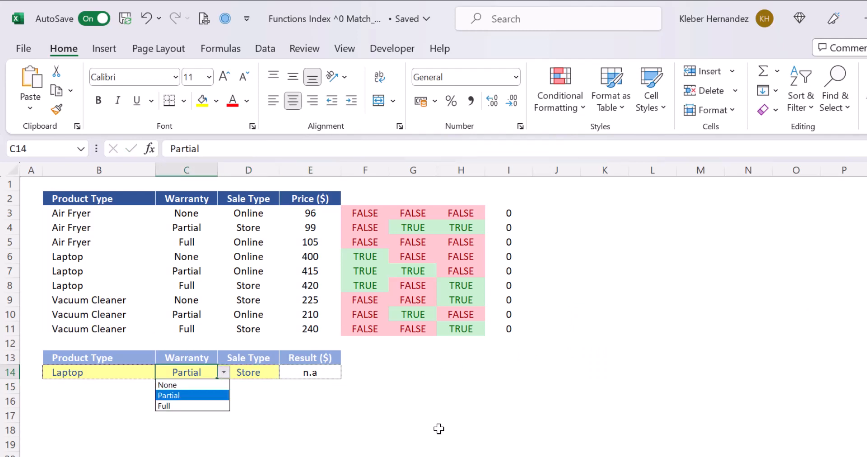
key("Up")
key("Return")
- Set the product type in B14 to Air Fryer
key("Left")
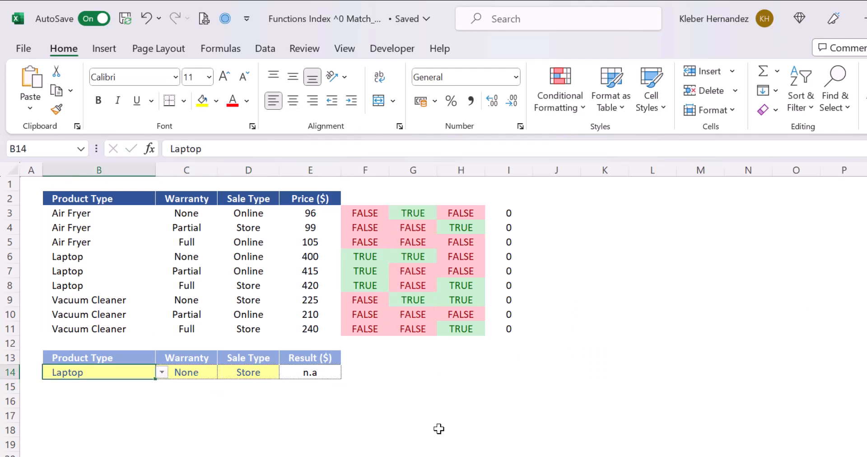
key("alt+Down")
key("Up")
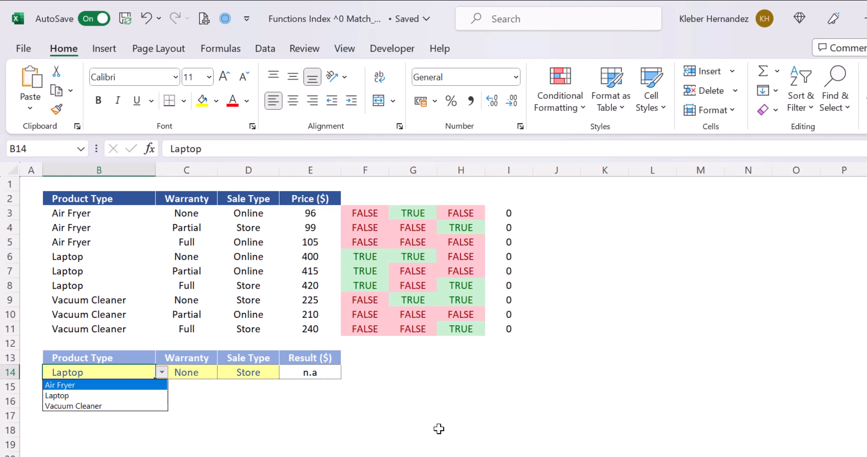
key("Return")
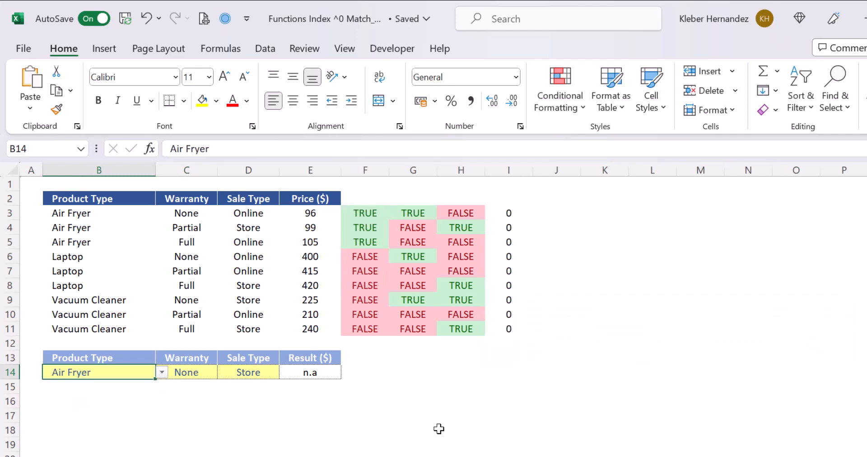
- Set the product type in B14 to Vacuum Cleaner
key("alt+Down")
key("Down")
key("Down")
key("Return")
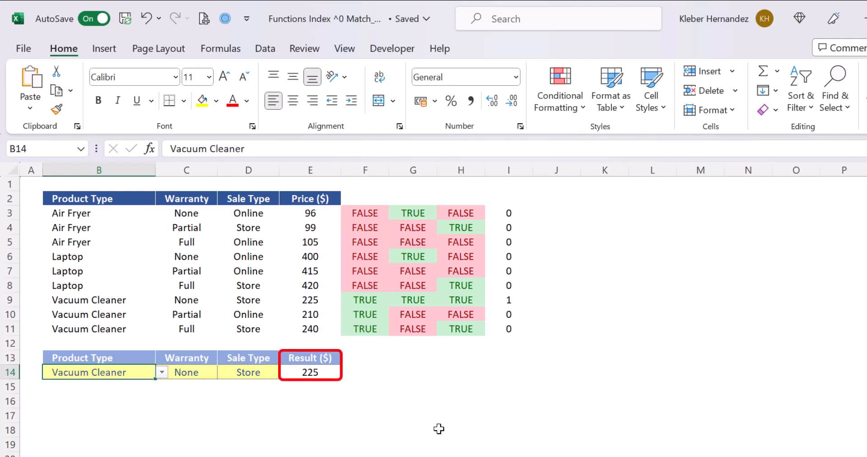
- Set the warranty in C14 to Full
key("Tab")
key("alt+Down")
key("Down")
key("Down")
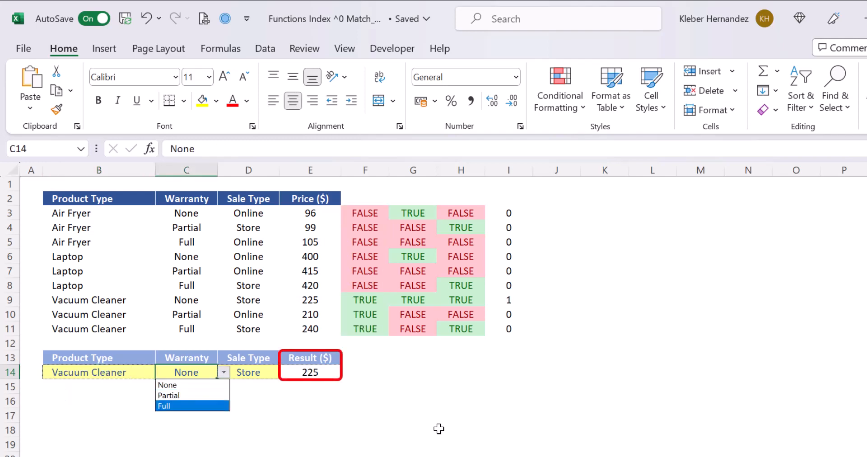
key("Return")
- Delete helper columns F through I, which hold the TRUE/FALSE tests and their products beside the price table
key("Tab")
key("Tab")
key("Tab")
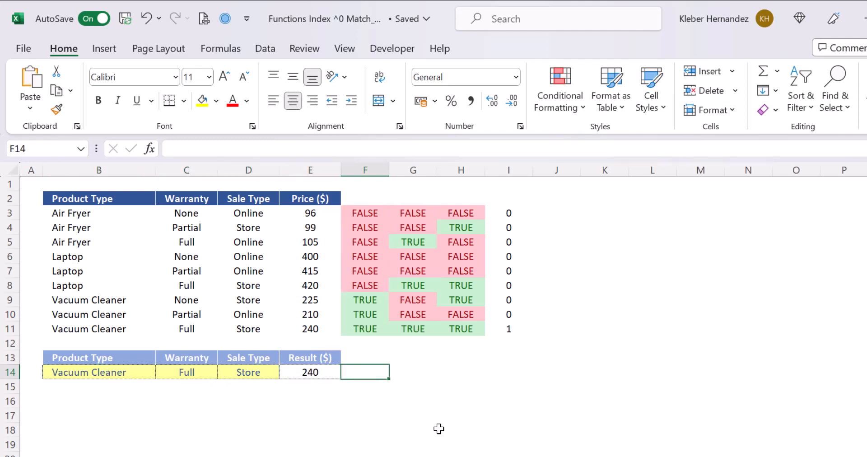
key("ctrl+space")
key("shift+Right")
key("shift+Right")
key("shift+Right")
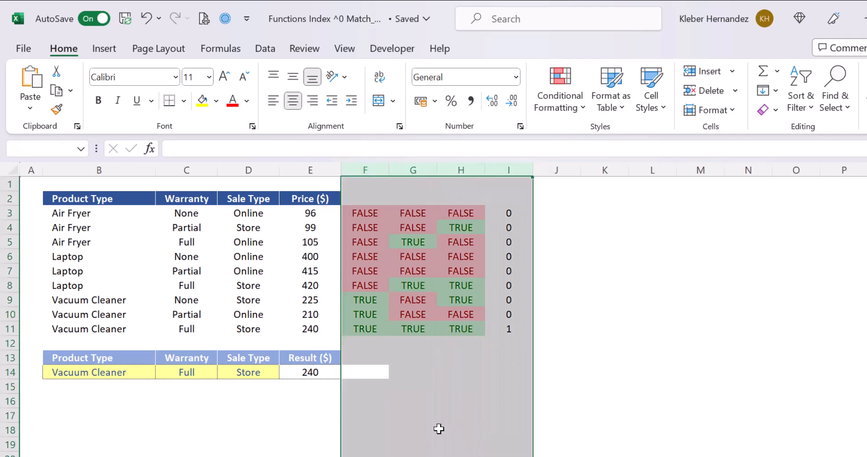
key("ctrl+minus")
- Review the IFERROR lookup formula in result cell E14 in edit mode, including its referenced ranges, and re-enter it
key("Left")
key("F2")
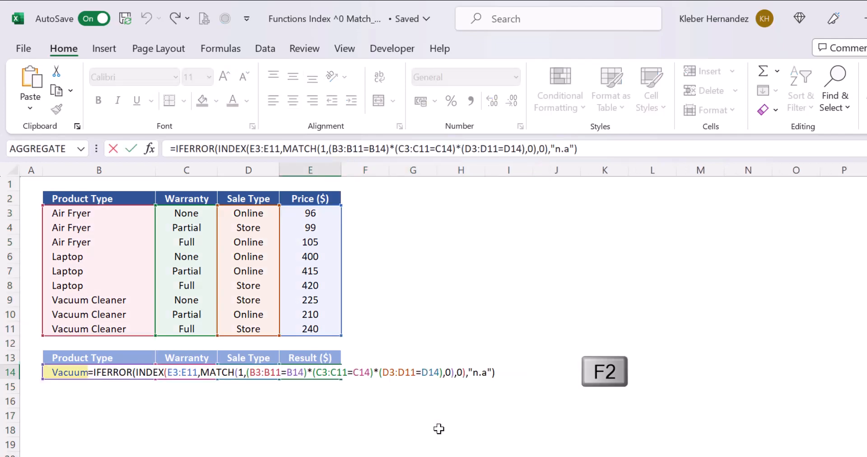
key("Return")
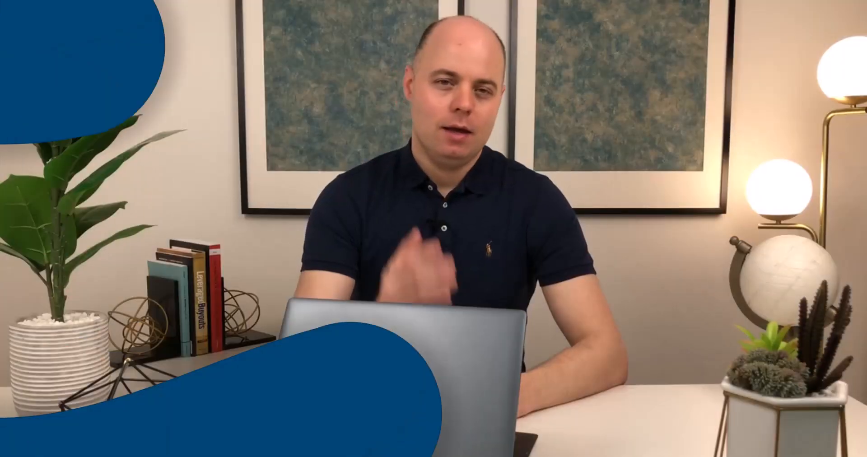